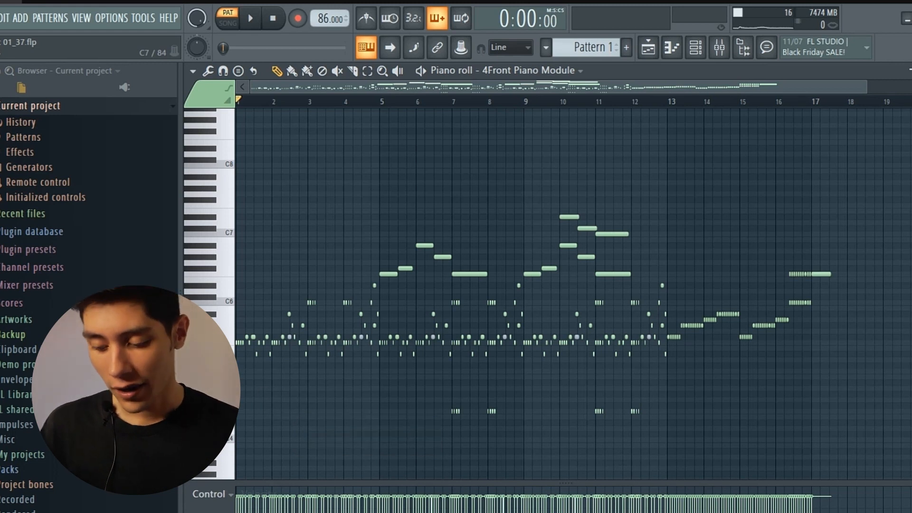
Step: Play back the piano melody in Pattern 1 and the drum beat in Pattern 3
{"action": "key", "text": "space"}
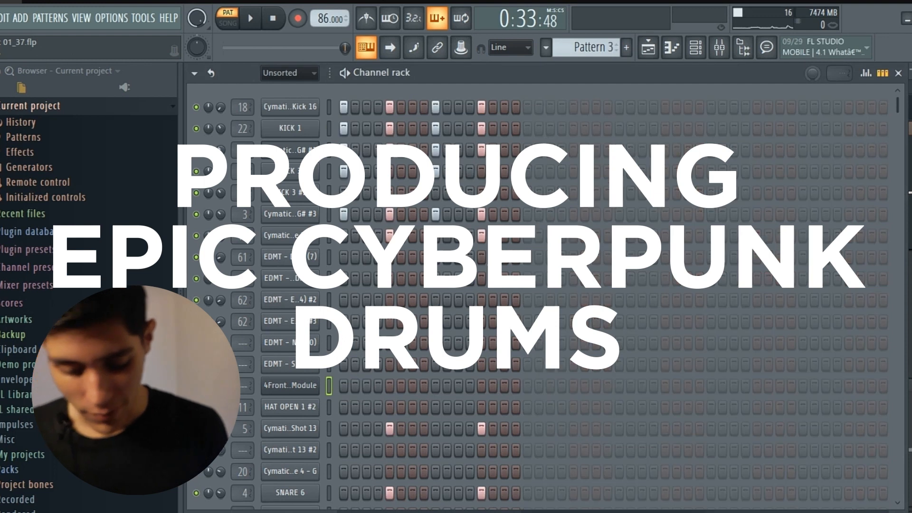
{"action": "key", "text": "space"}
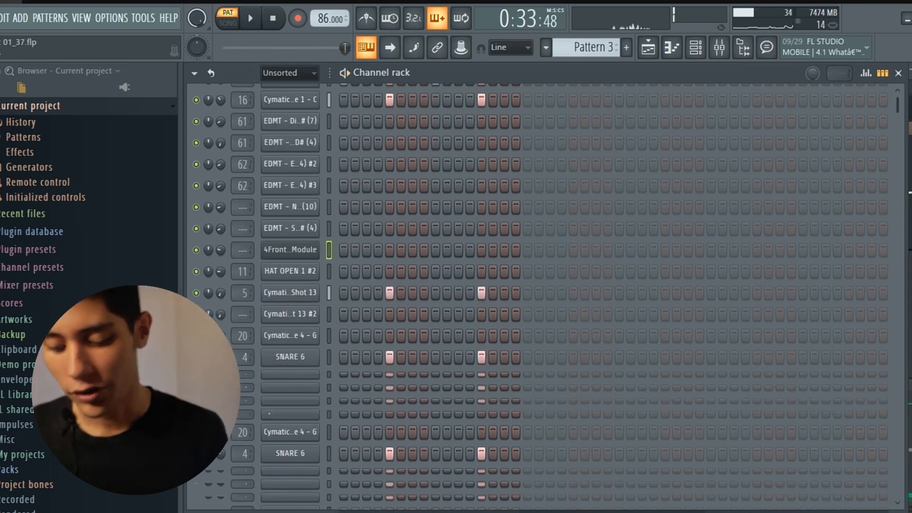
Step: Examine the kick, snare, hi-hat and ride channels and their step sequences in Pattern 3
{"action": "scroll", "coordinate": [541, 294], "scroll_direction": "down", "scroll_amount": 5}
{"action": "scroll", "coordinate": [542, 294], "scroll_direction": "up", "scroll_amount": 3}
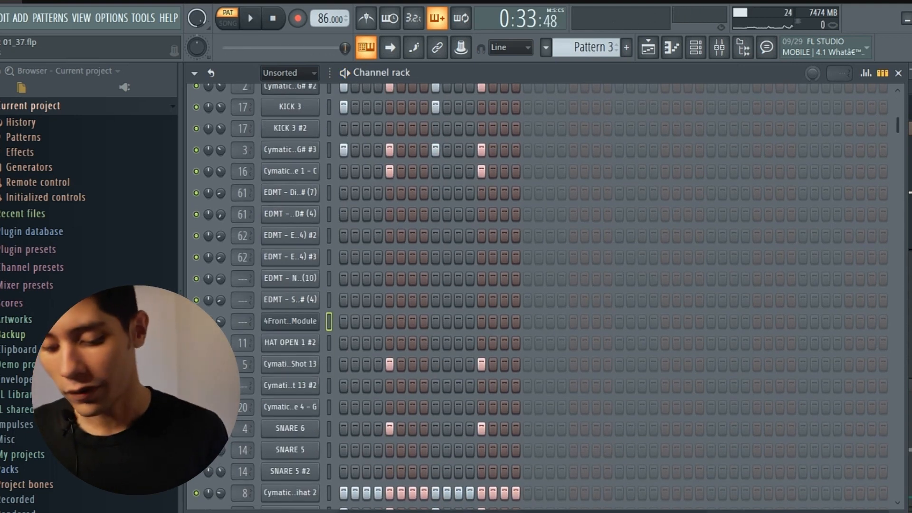
{"action": "scroll", "coordinate": [541, 295], "scroll_direction": "up", "scroll_amount": 2}
{"action": "scroll", "coordinate": [541, 294], "scroll_direction": "down", "scroll_amount": 8}
{"action": "scroll", "coordinate": [541, 294], "scroll_direction": "up", "scroll_amount": 3}
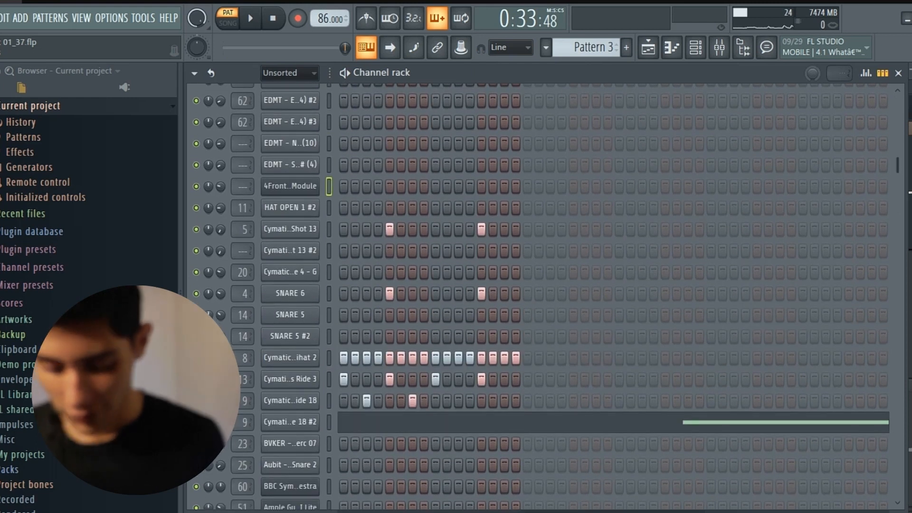
{"action": "scroll", "coordinate": [541, 294], "scroll_direction": "down", "scroll_amount": 1}
{"action": "scroll", "coordinate": [541, 294], "scroll_direction": "up", "scroll_amount": 5}
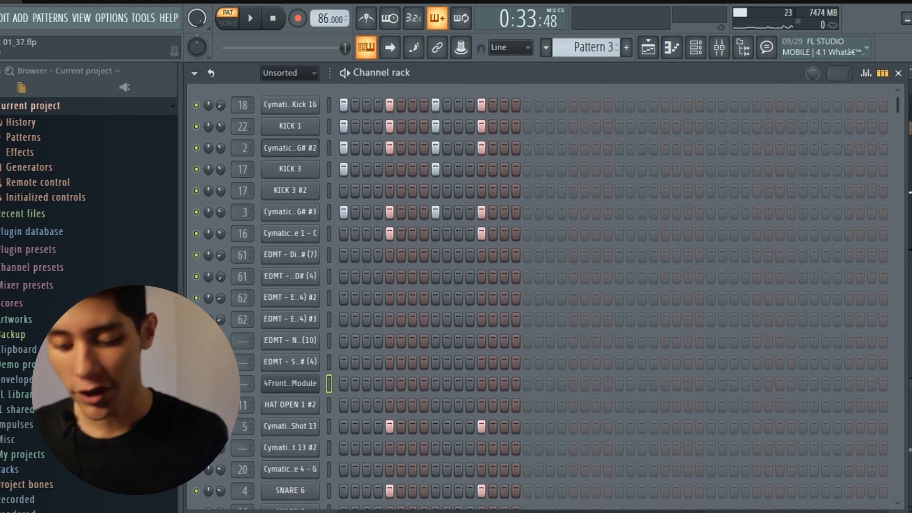
{"action": "scroll", "coordinate": [542, 295], "scroll_direction": "down", "scroll_amount": 2}
{"action": "scroll", "coordinate": [541, 294], "scroll_direction": "up", "scroll_amount": 2}
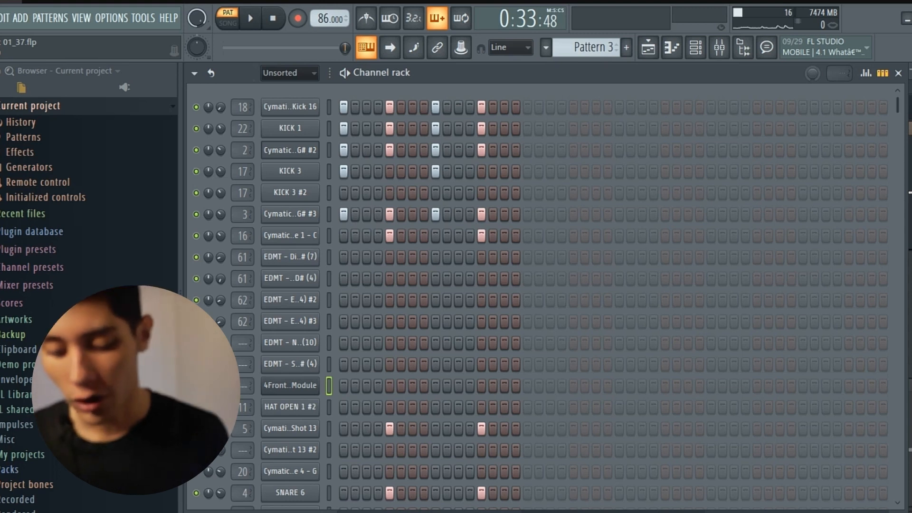
Step: Select the Cymatics G# #2 kick channel, then switch to Pattern 123 and play its simple drum beat
{"action": "left_click", "coordinate": [329, 128]}
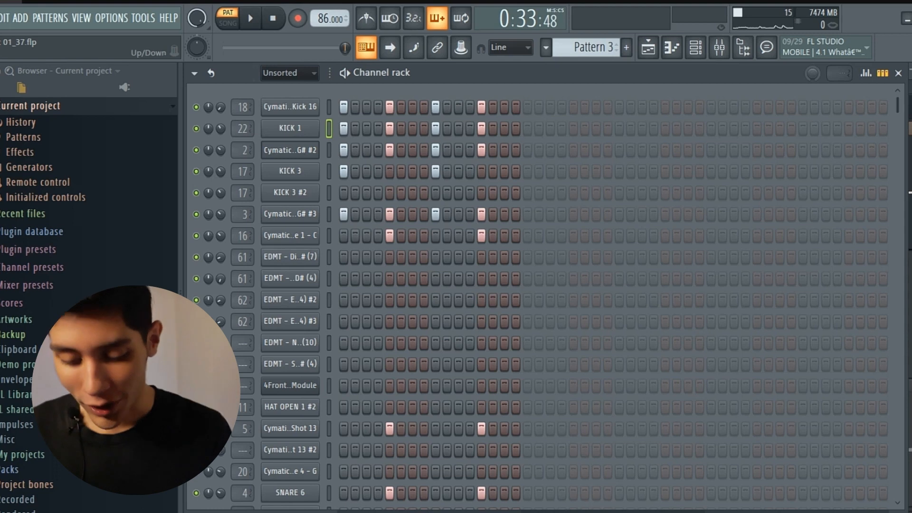
{"action": "key", "text": "Down"}
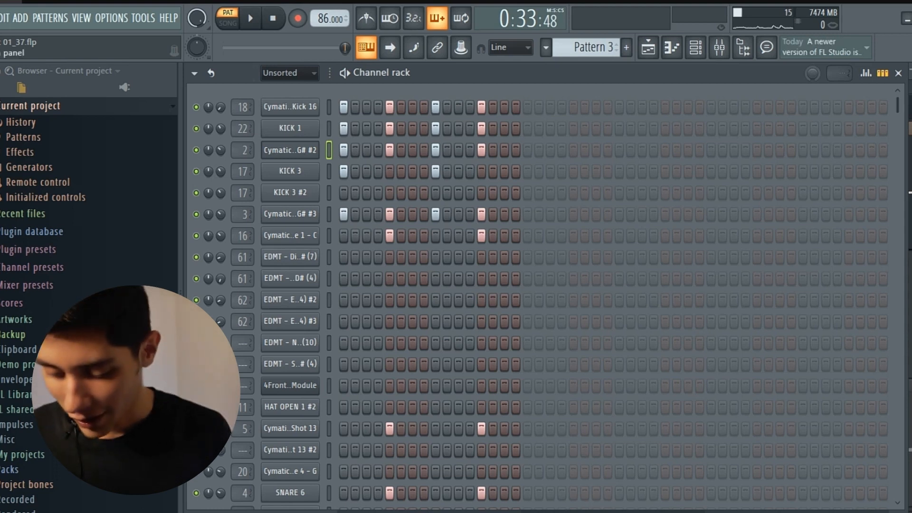
{"action": "left_click", "coordinate": [593, 47]}
{"action": "left_click", "coordinate": [736, 225]}
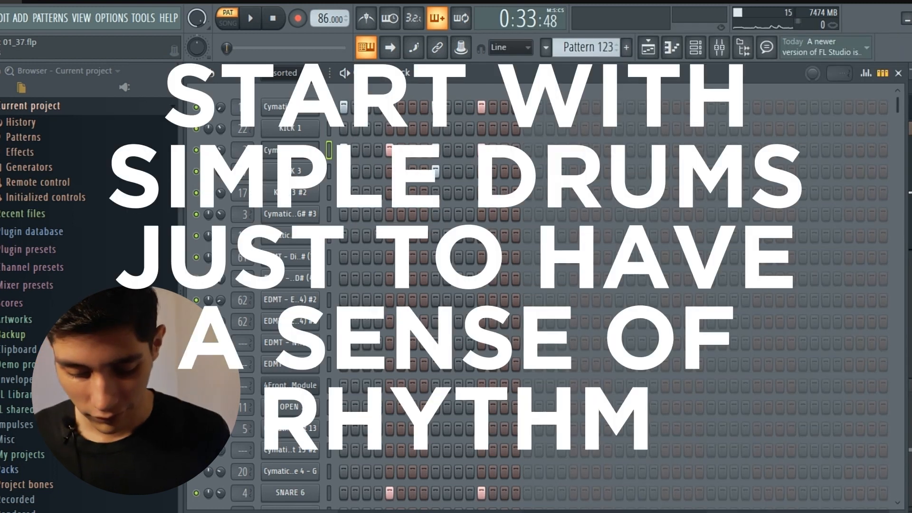
{"action": "key", "text": "space"}
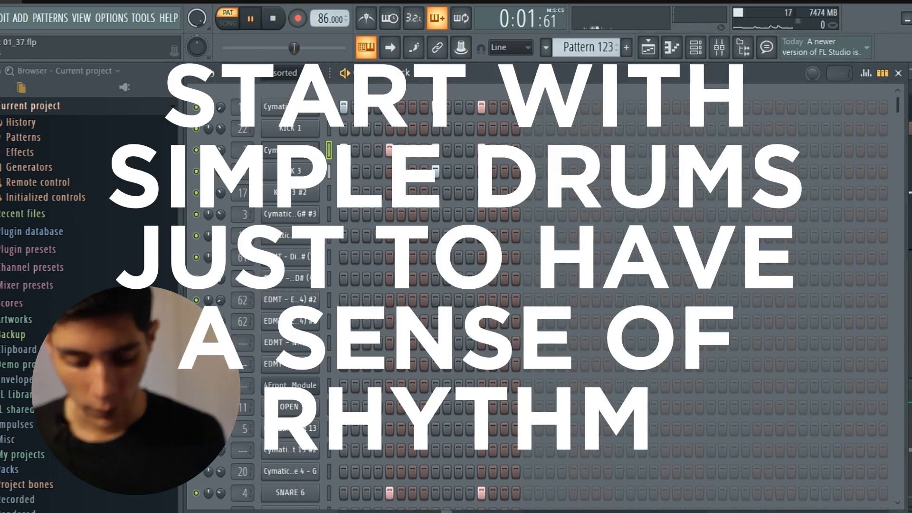
{"action": "key", "text": "space"}
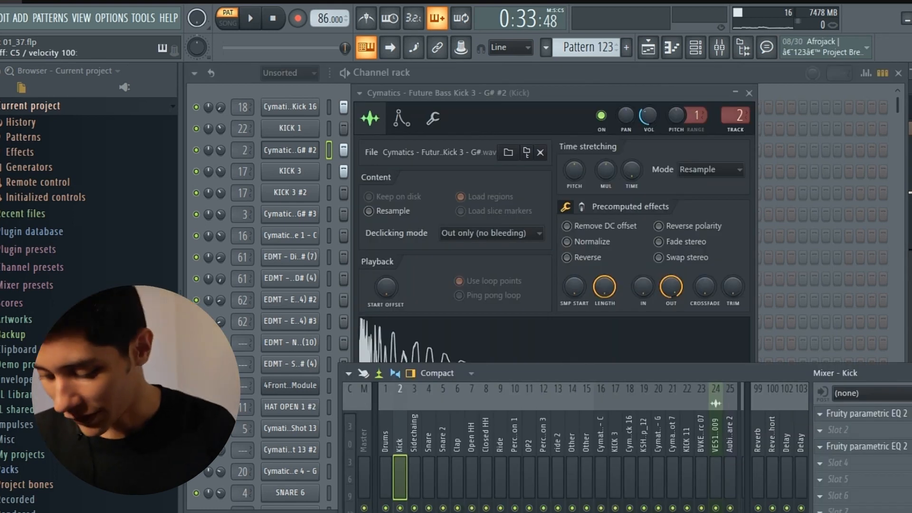
Step: Move the mixer fully into view, open the first Fruity parametric EQ 2 on the Kick track, and watch its spectrum during playback
{"action": "left_click_drag", "start_coordinate": [637, 373], "coordinate": [532, 248]}
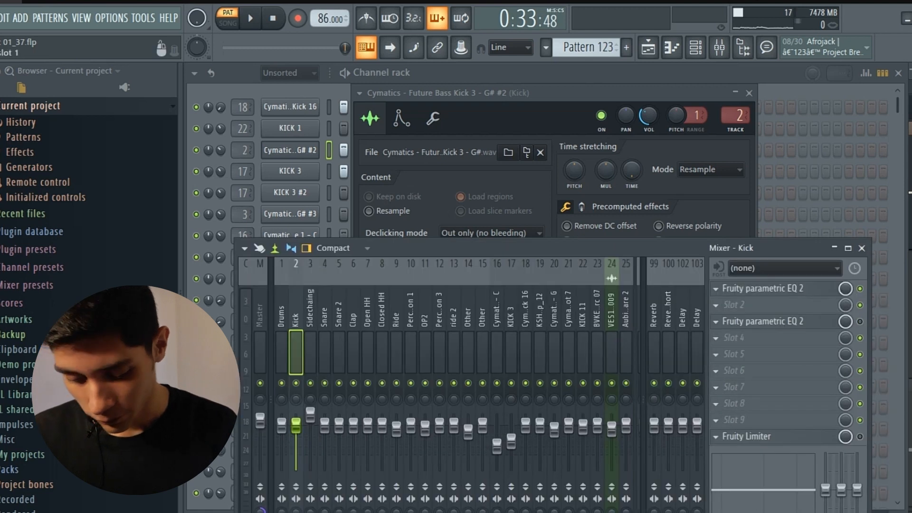
{"action": "left_click", "coordinate": [763, 288]}
{"action": "key", "text": "space"}
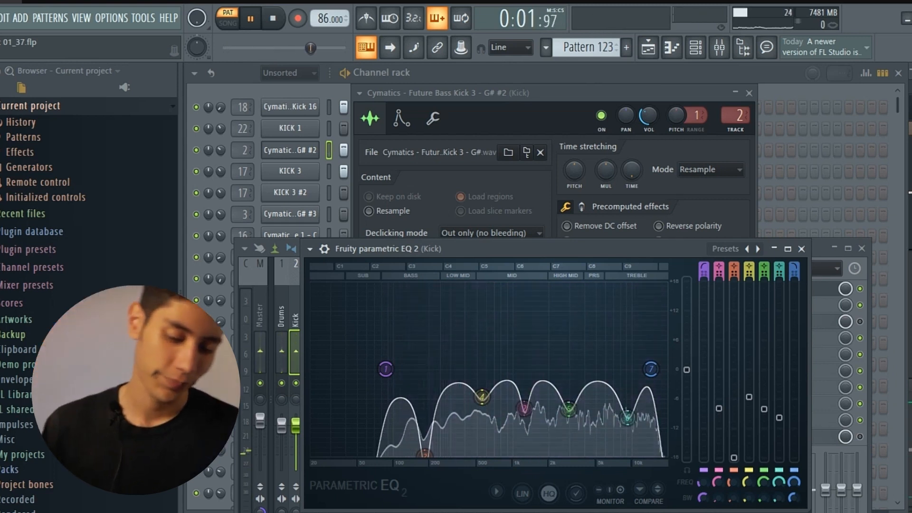
{"action": "key", "text": "space"}
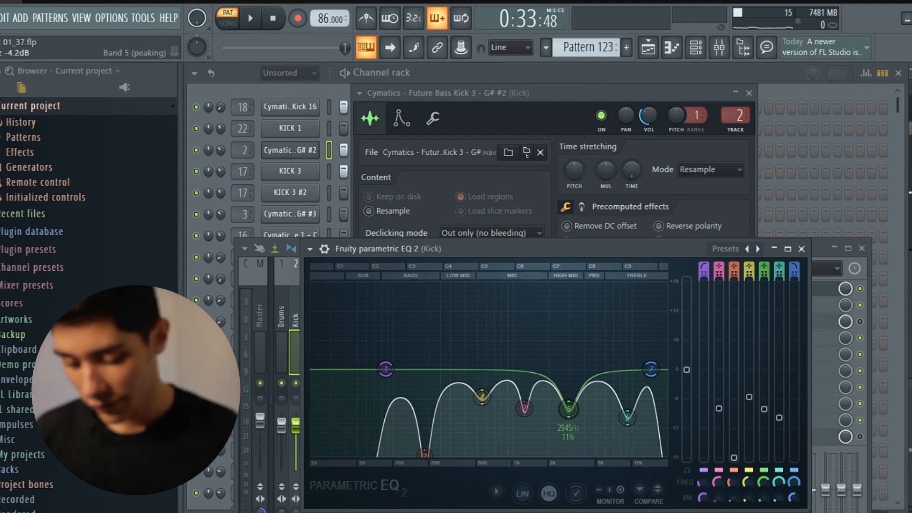
{"action": "key", "text": "space"}
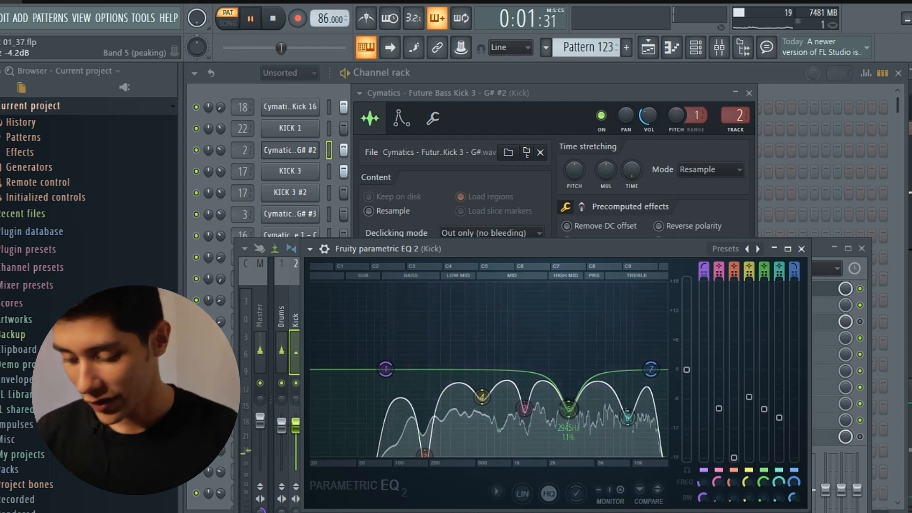
{"action": "key", "text": "space"}
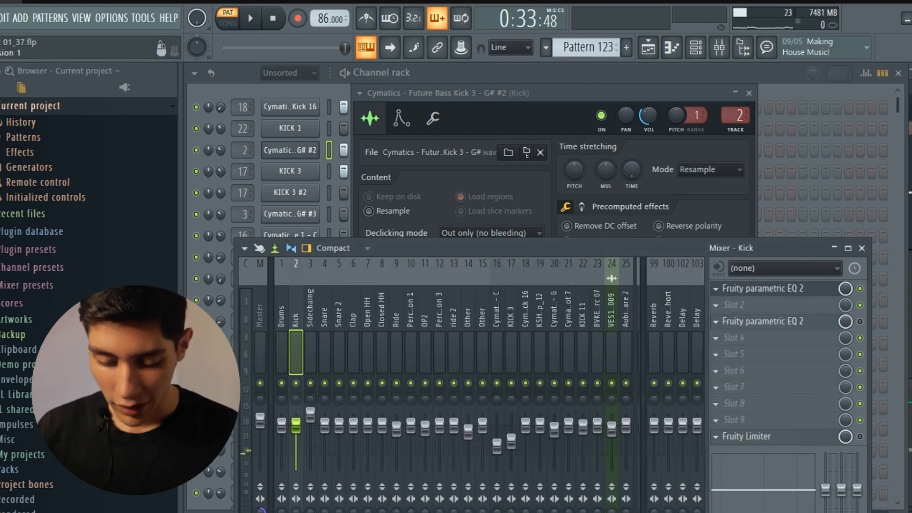
Step: Solo the Kick mixer track, play Pattern 123 to hear it alone, and turn the solo off
{"action": "key", "text": "s"}
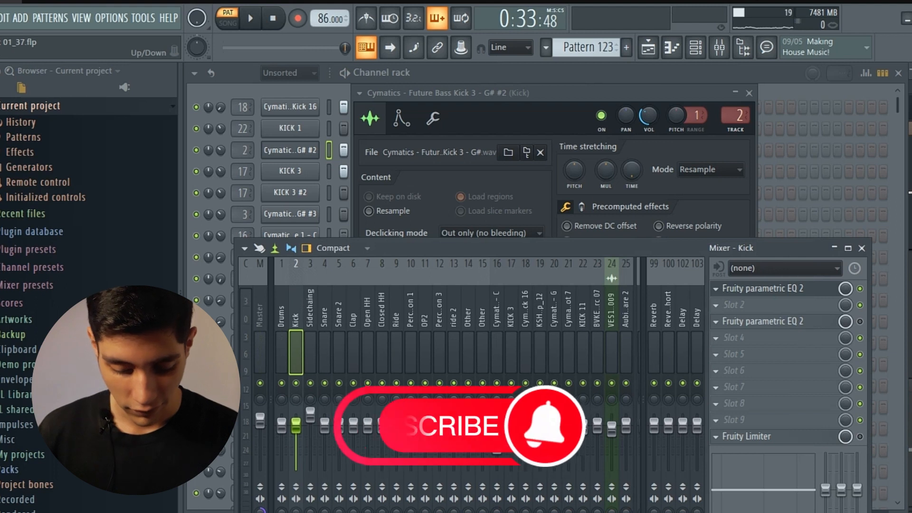
{"action": "key", "text": "s"}
{"action": "key", "text": "space"}
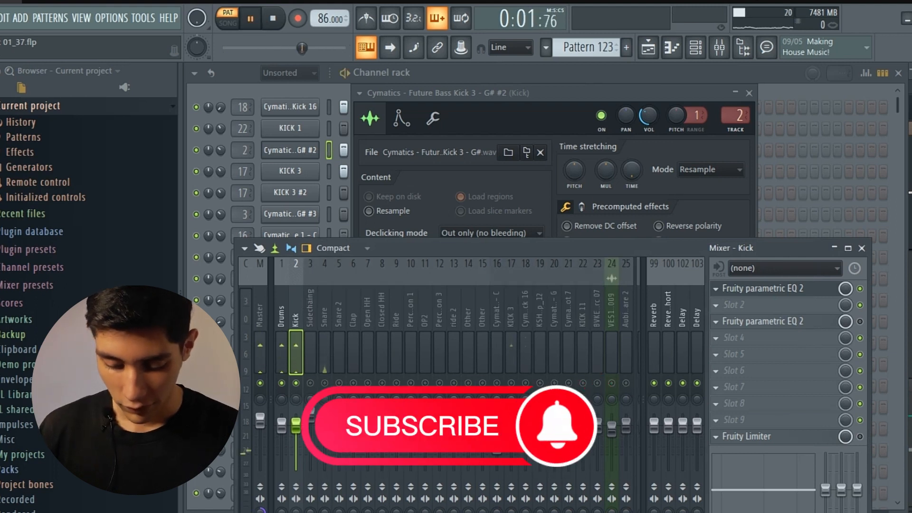
{"action": "key", "text": "s"}
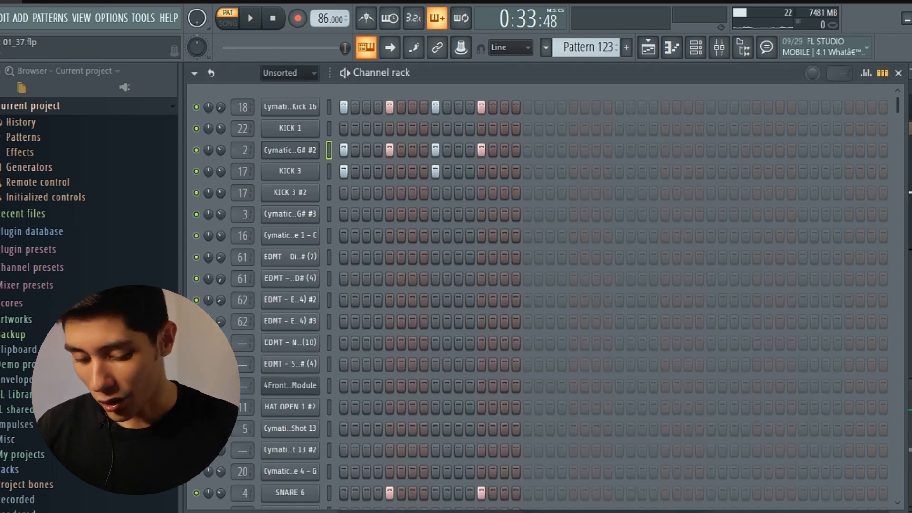
Step: Audition the KICK 3 channel, view its sampler settings, and open the Fruity parametric EQ 2 on its mixer track
{"action": "left_click", "coordinate": [329, 172]}
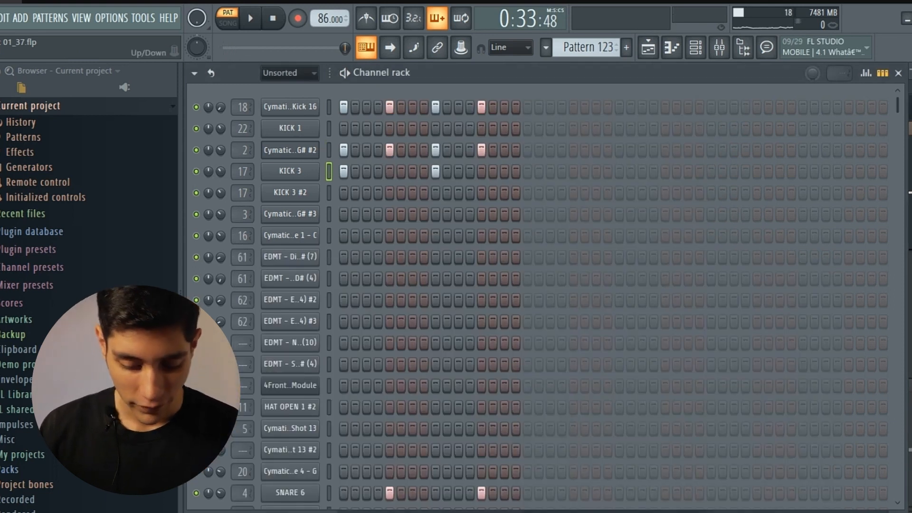
{"action": "key", "text": "z"}
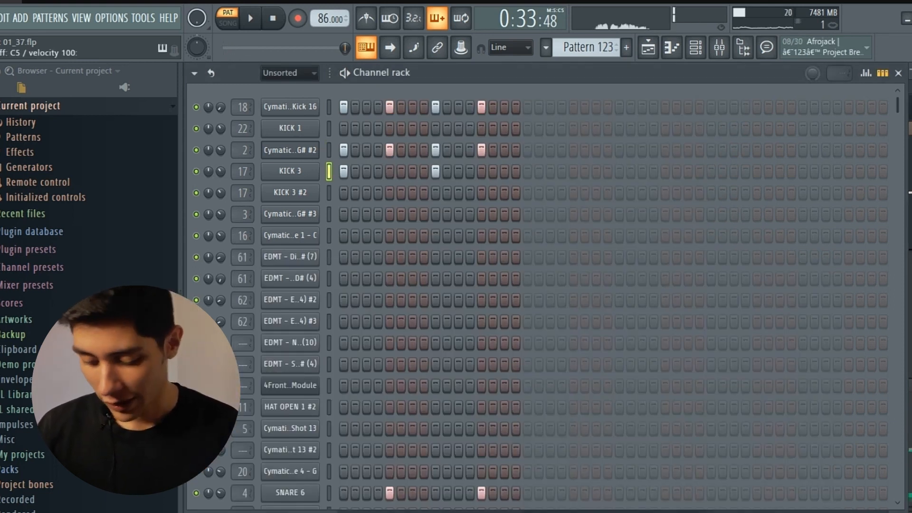
{"action": "left_click", "coordinate": [291, 172]}
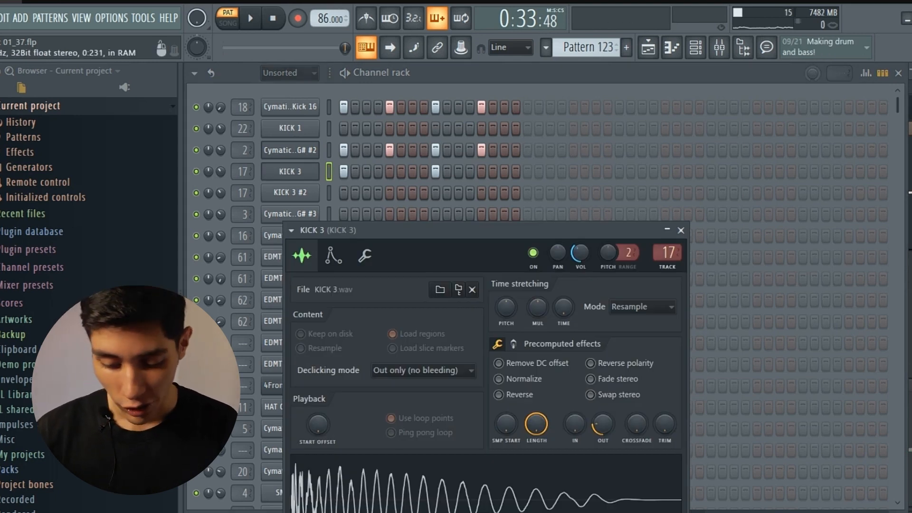
{"action": "key", "text": "F9"}
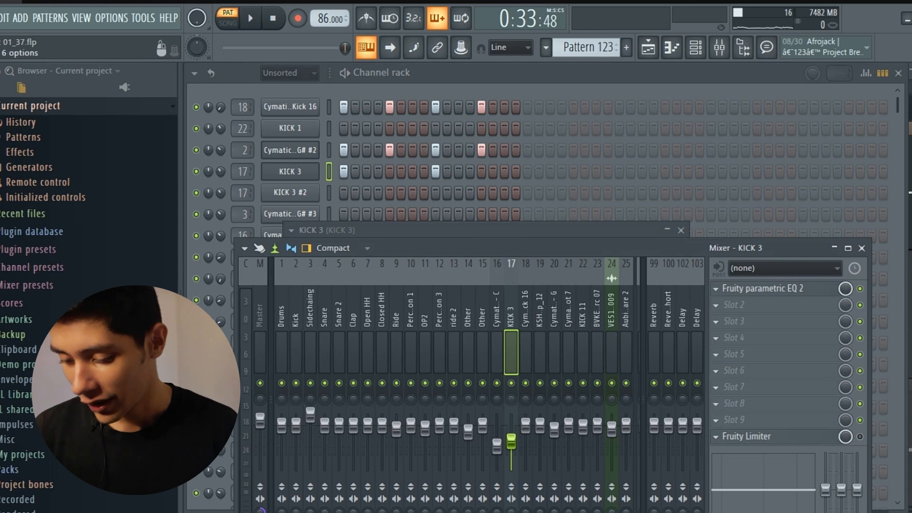
{"action": "left_click", "coordinate": [763, 288]}
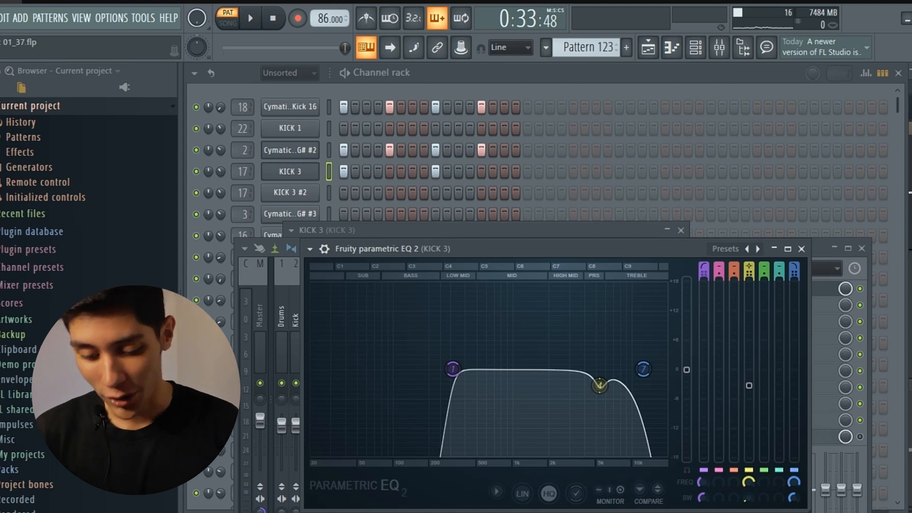
Step: Compare the Cymatics G# #2 kick with KICK 3 by ear, and view the G# #2 kick's sample waveform
{"action": "key", "text": "z"}
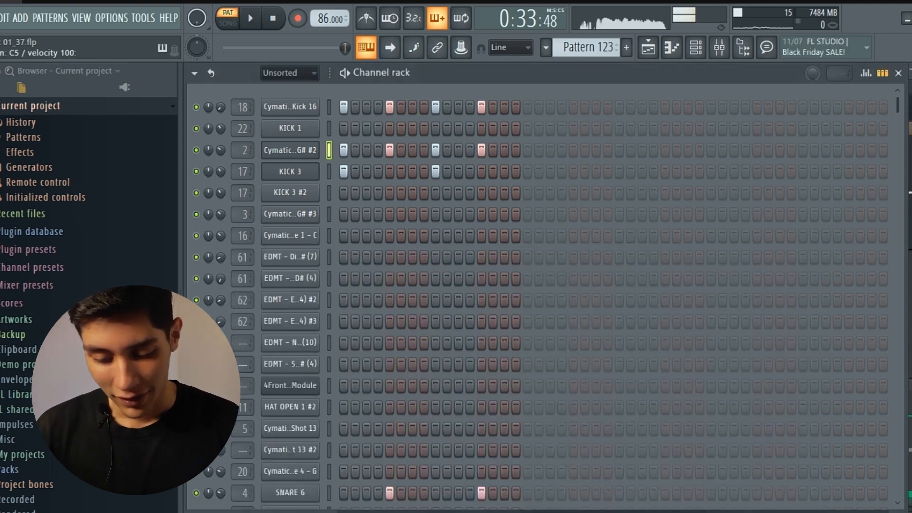
{"action": "key", "text": "Down"}
{"action": "key", "text": "z"}
{"action": "key", "text": "Up"}
{"action": "key", "text": "z"}
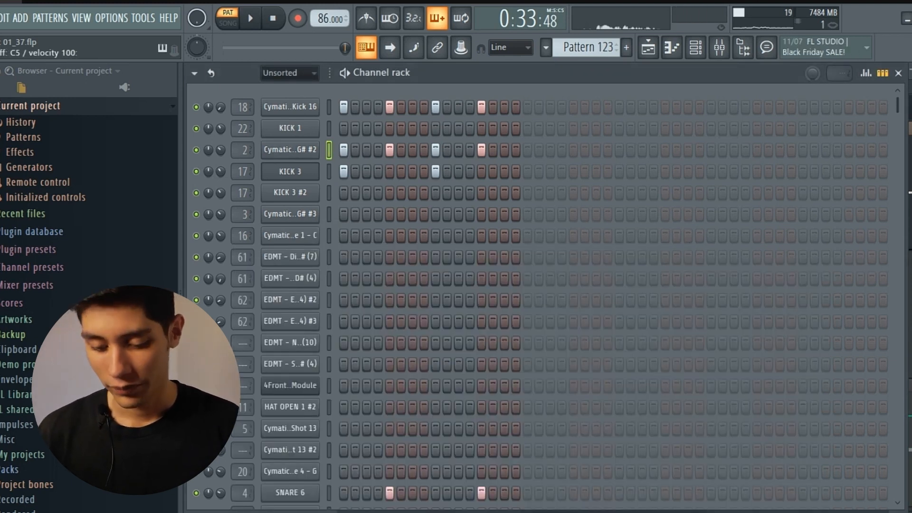
{"action": "left_click", "coordinate": [290, 150]}
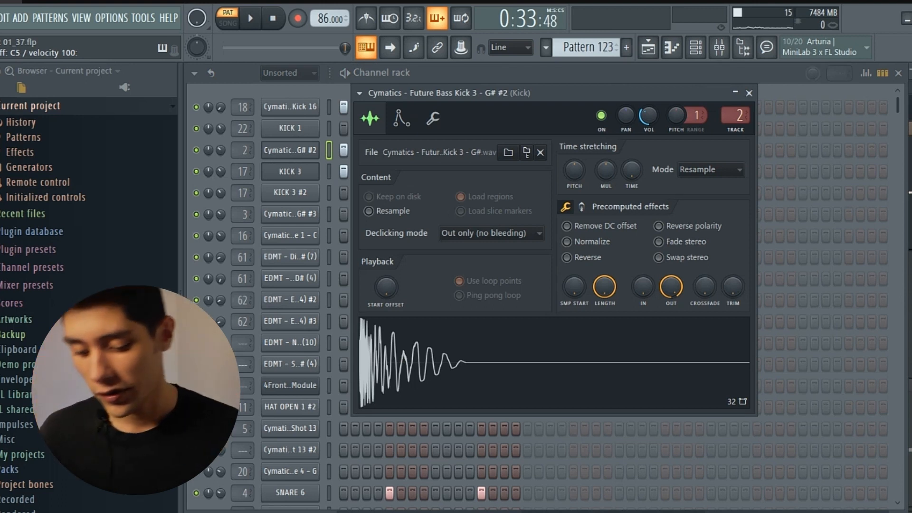
{"action": "key", "text": "Escape"}
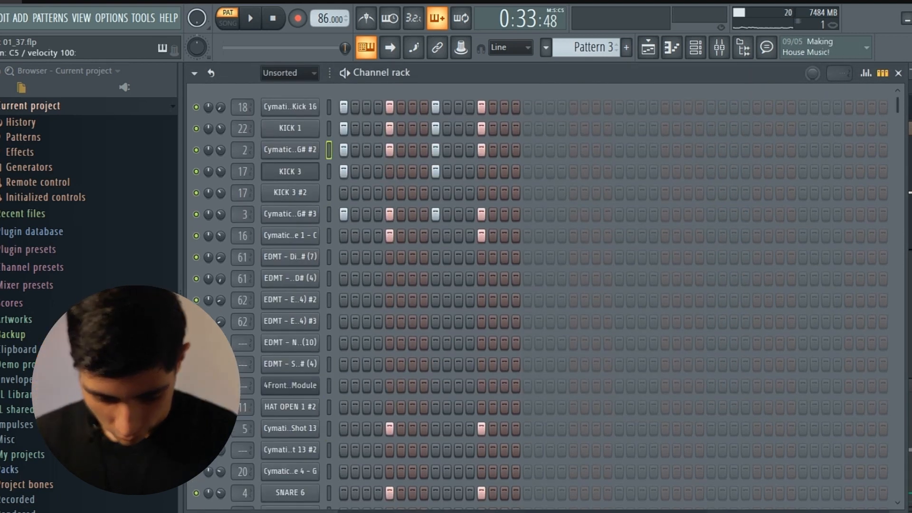
Step: Audition the KICK 1 channel in Pattern 3, view its sample waveform, and open the Fruity parametric EQ 2 on its mixer track
{"action": "key", "text": "Up"}
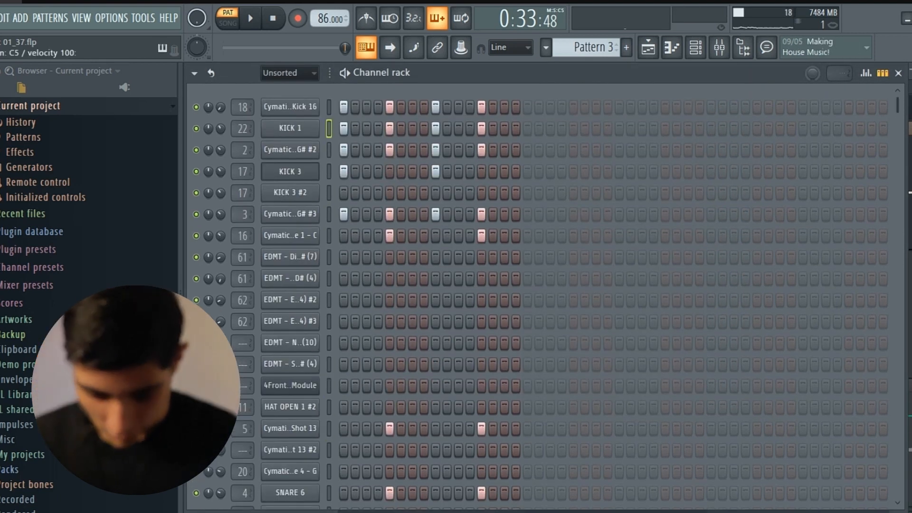
{"action": "key", "text": "z"}
{"action": "left_click", "coordinate": [290, 128]}
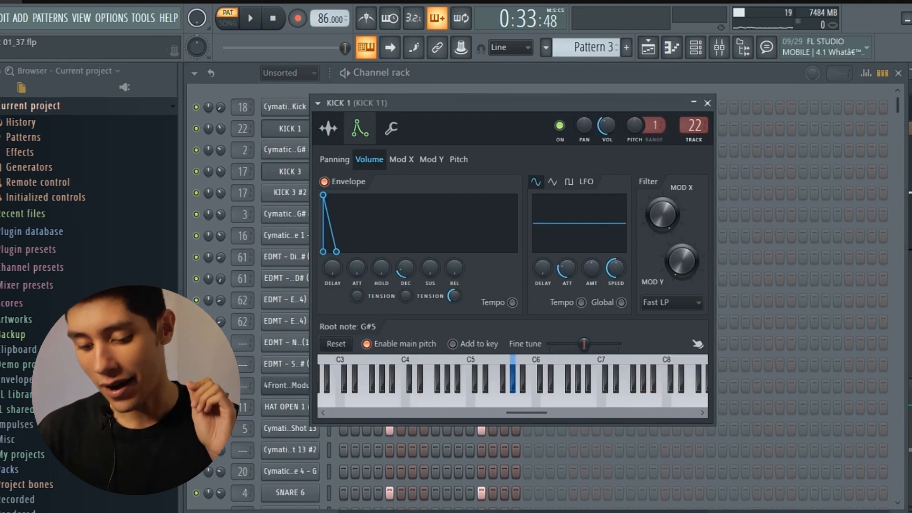
{"action": "left_click", "coordinate": [328, 129]}
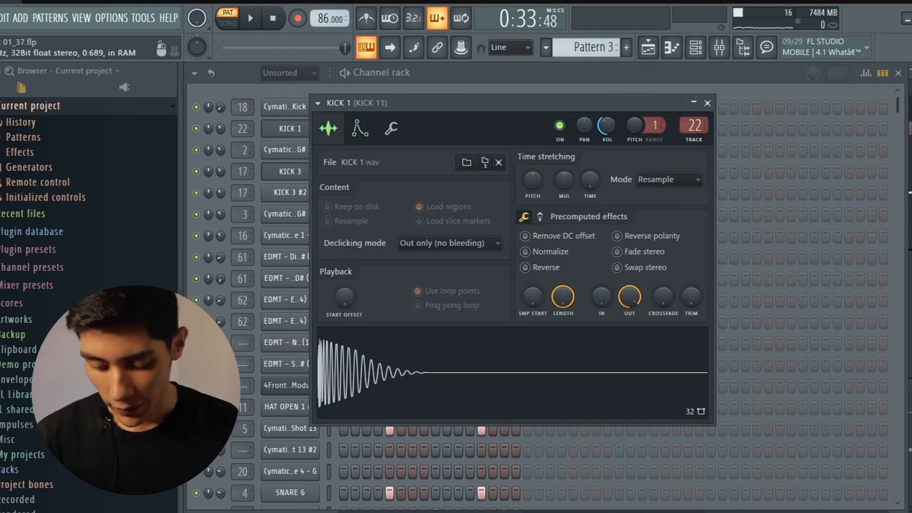
{"action": "key", "text": "F9"}
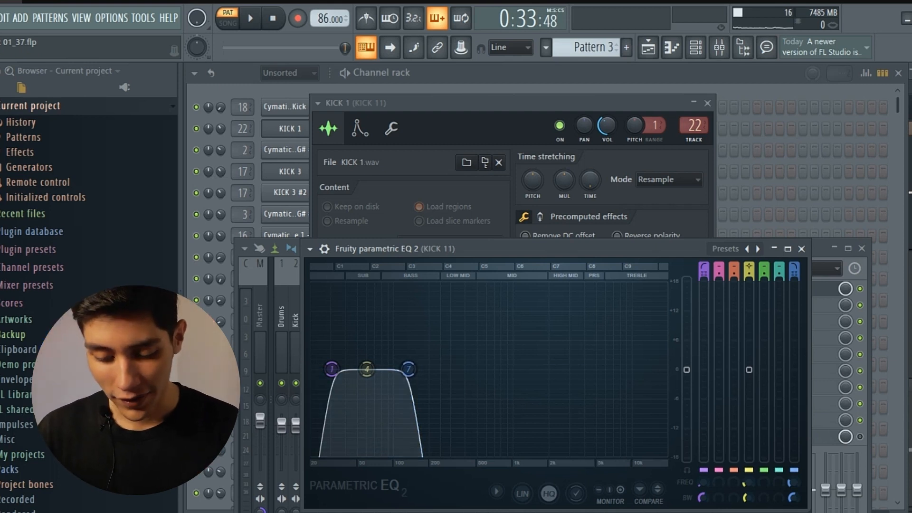
Step: Return to the Cymatics G# #2 kick channel and open the first Fruity parametric EQ 2 on its Kick mixer track
{"action": "key", "text": "F6"}
{"action": "left_click", "coordinate": [328, 150]}
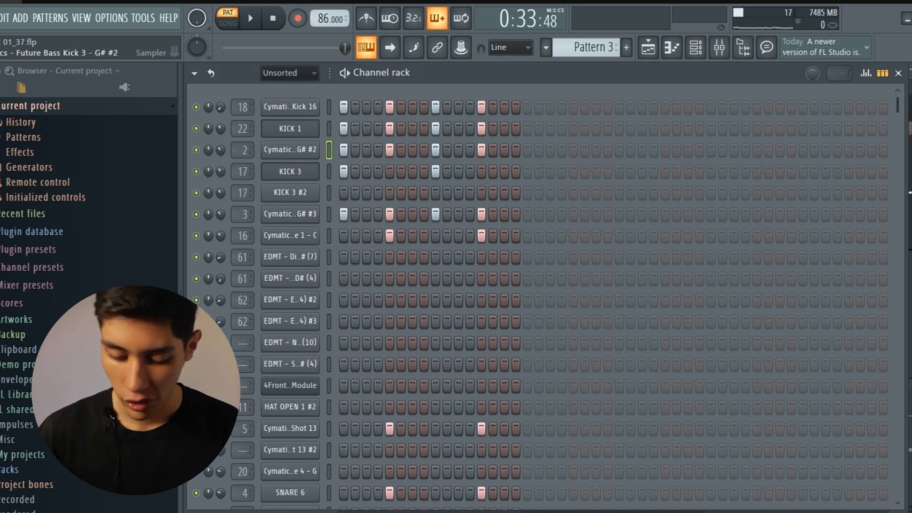
{"action": "key", "text": "F9"}
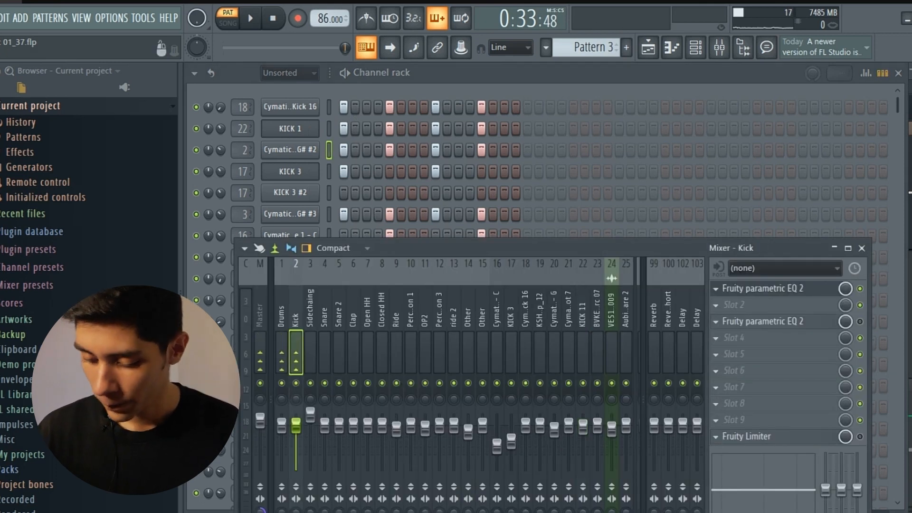
{"action": "left_click", "coordinate": [762, 288]}
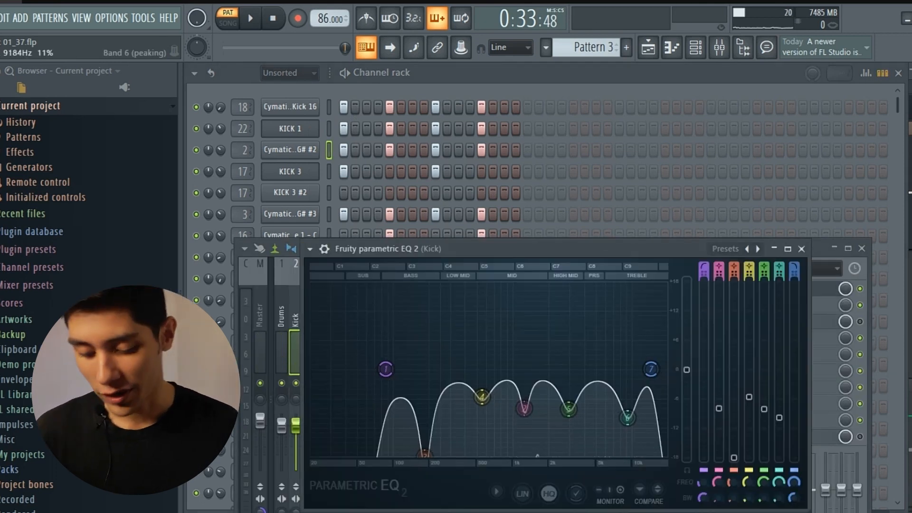
Step: Examine band 1, the high pass, of the Kick track's Fruity parametric EQ 2 and play Pattern 3 through the EQ
{"action": "left_click", "coordinate": [386, 369]}
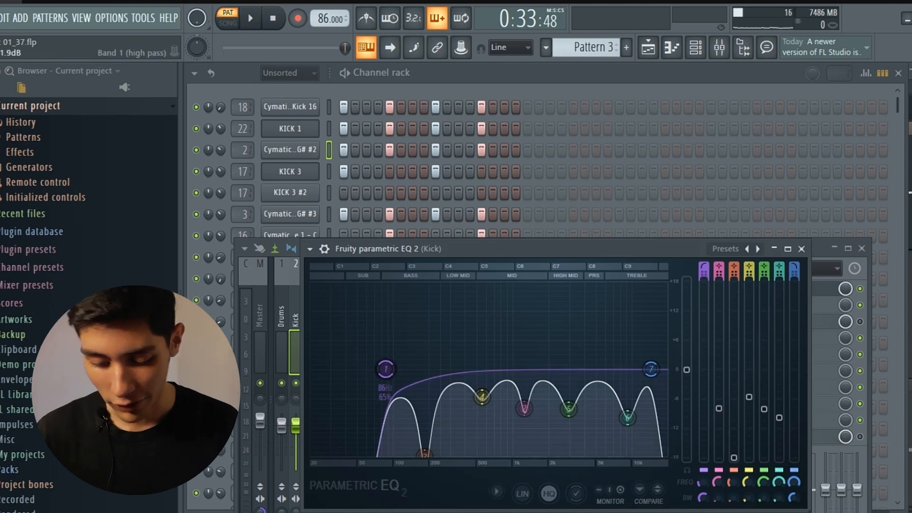
{"action": "key", "text": "space"}
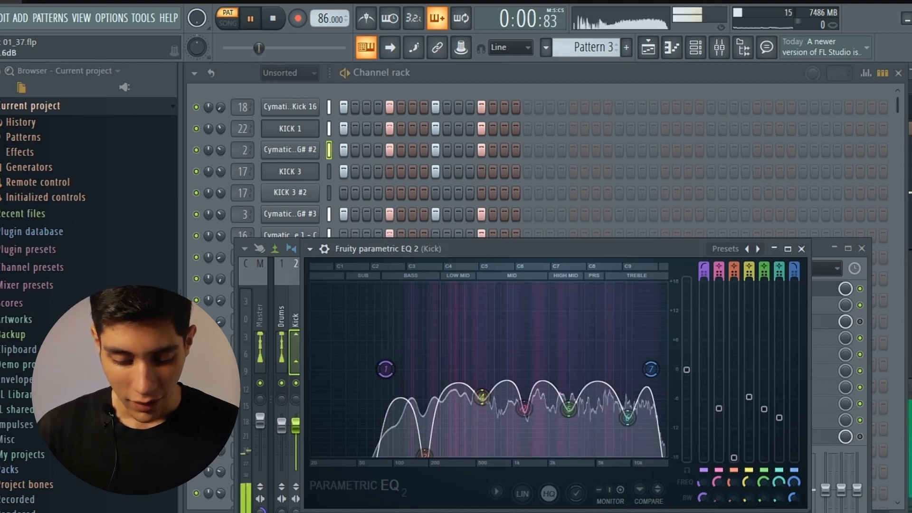
{"action": "key", "text": "space"}
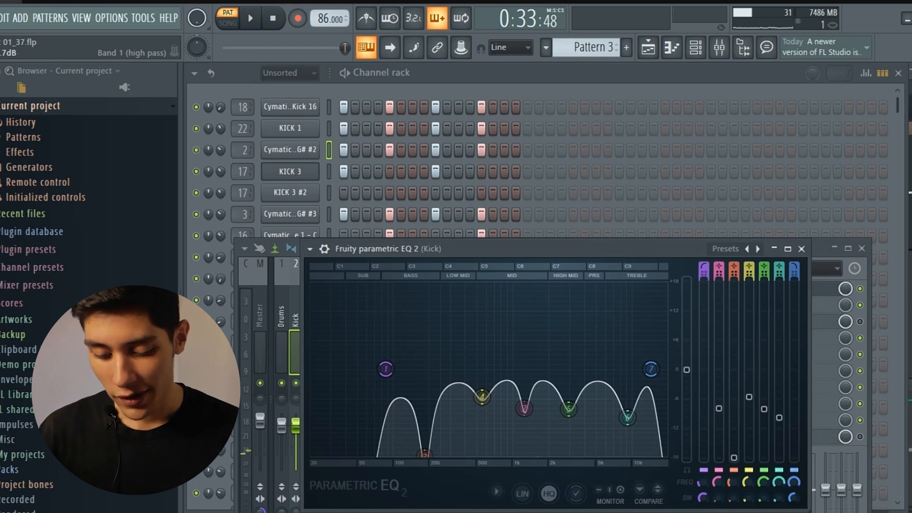
Step: View the KICK 3 channel's sampler settings and look over the remaining drum channels in the channel rack
{"action": "left_click", "coordinate": [290, 171]}
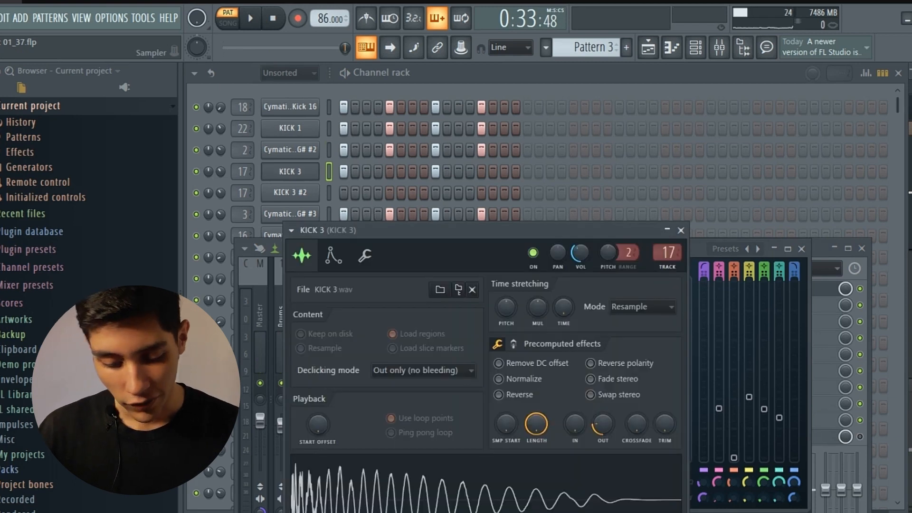
{"action": "left_click", "coordinate": [290, 171]}
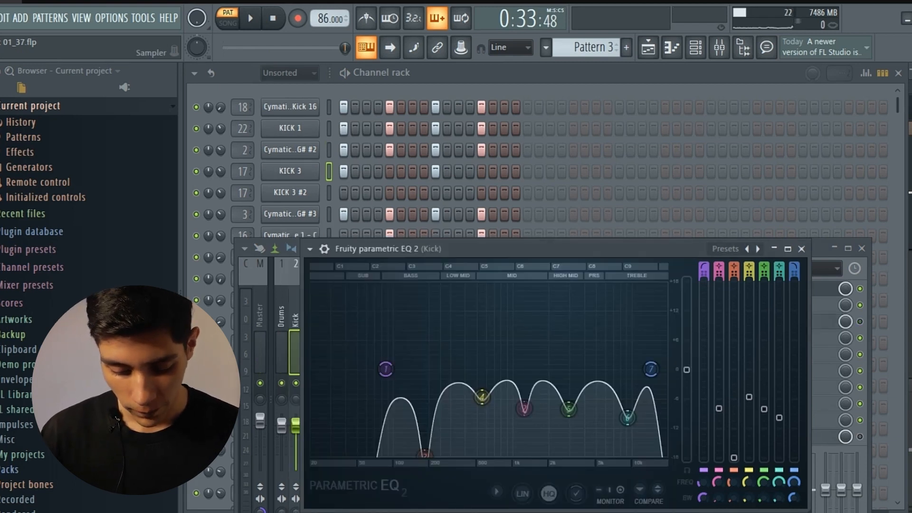
{"action": "scroll", "coordinate": [475, 161], "scroll_direction": "down", "scroll_amount": 3}
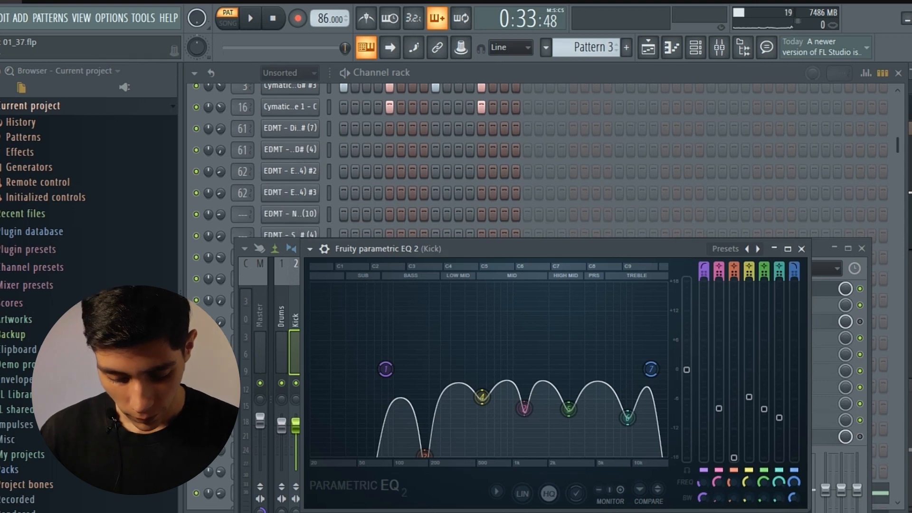
{"action": "key", "text": "F6"}
{"action": "scroll", "coordinate": [545, 296], "scroll_direction": "down", "scroll_amount": 1}
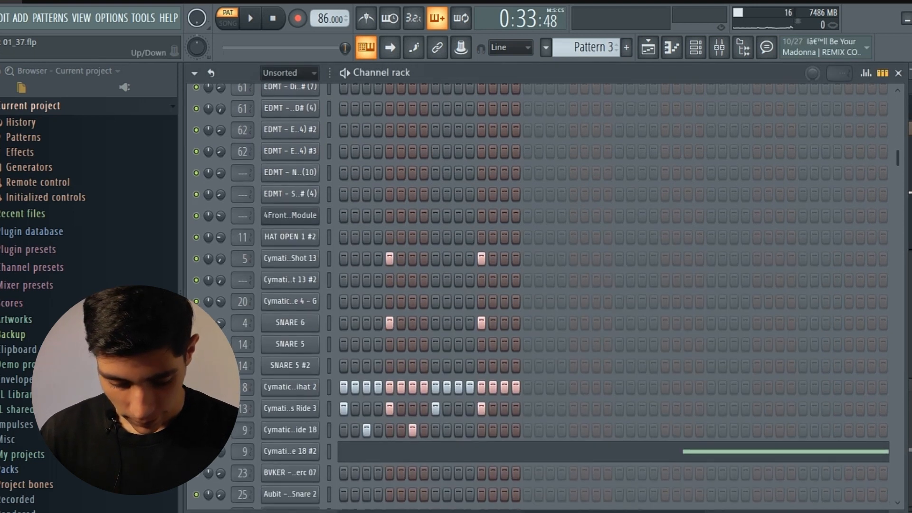
{"action": "scroll", "coordinate": [613, 294], "scroll_direction": "up", "scroll_amount": 4}
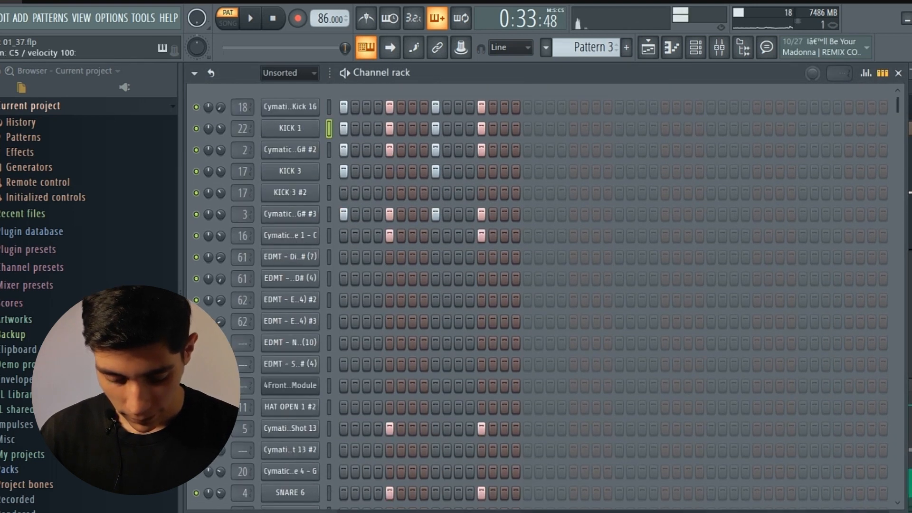
Step: View the KICK 1 channel's sample waveform, open the Fruity parametric EQ 2 on its mixer track and audition the kick
{"action": "left_click", "coordinate": [290, 128]}
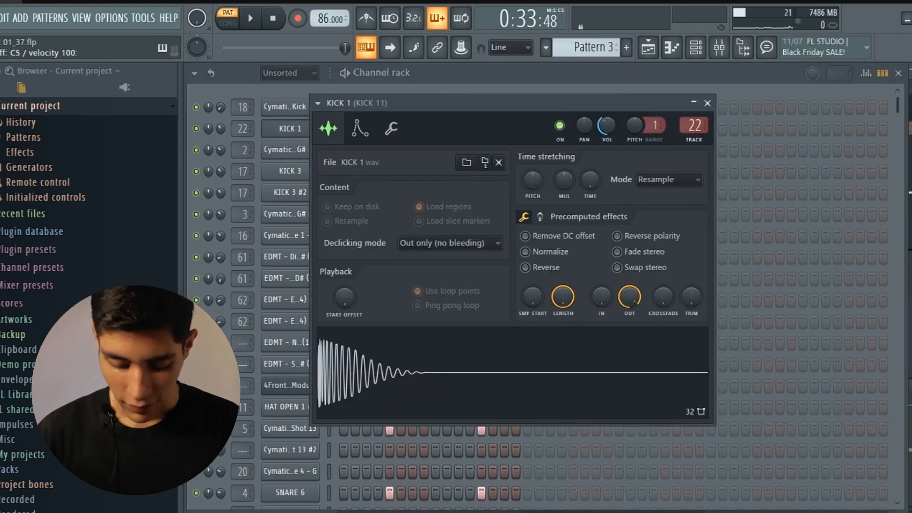
{"action": "key", "text": "F9"}
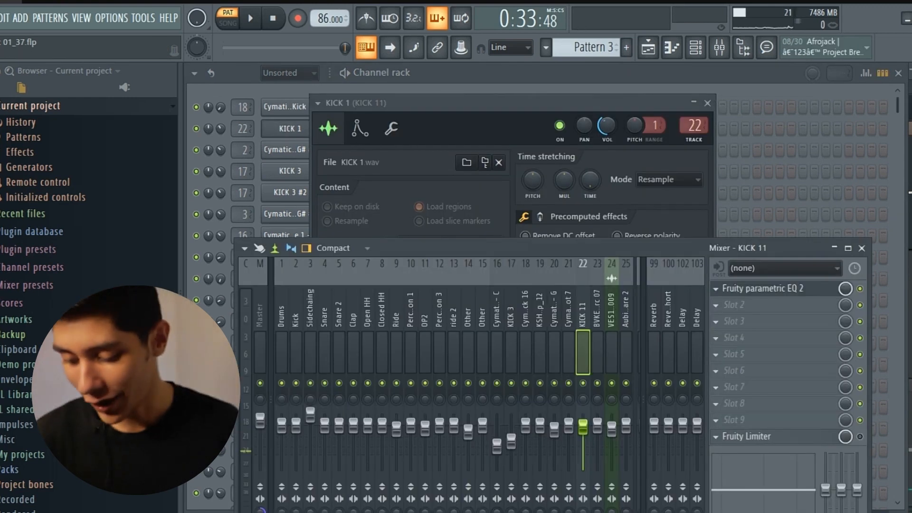
{"action": "left_click", "coordinate": [762, 288]}
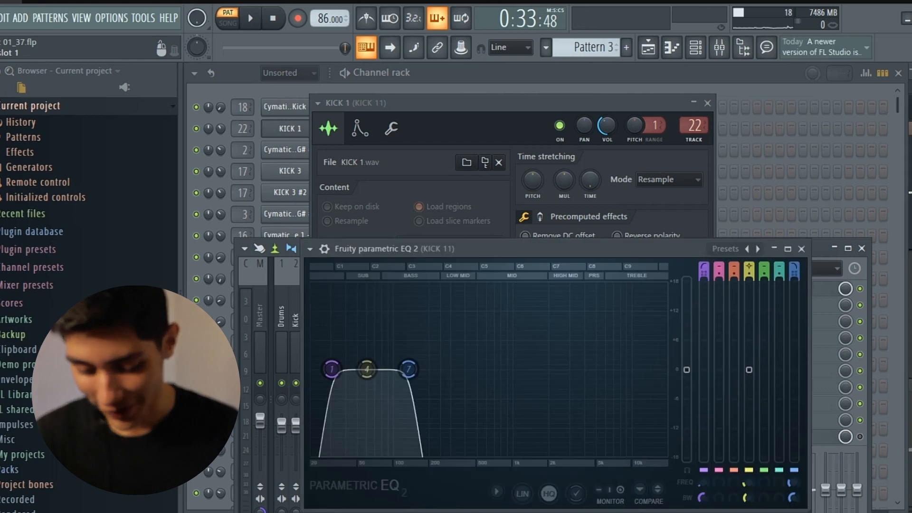
{"action": "key", "text": "z"}
{"action": "key", "text": "z"}
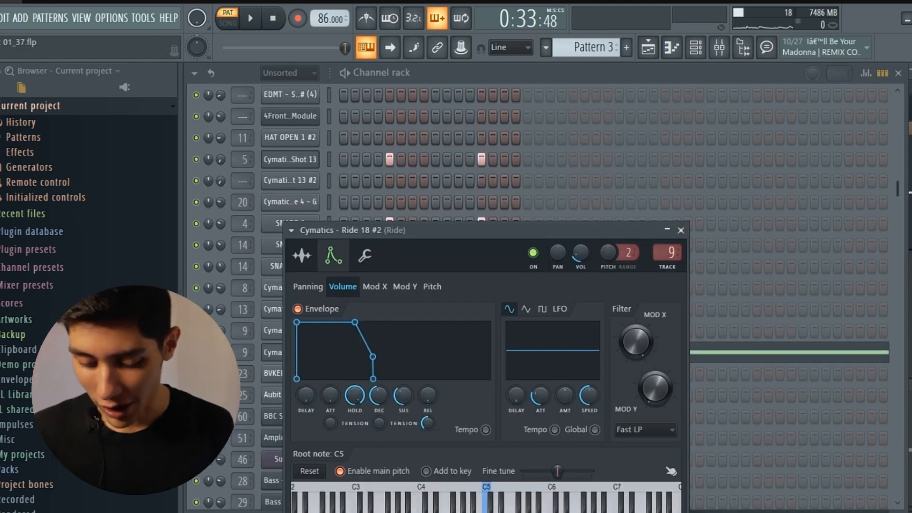
Step: Open the Fruity Limiter on the Drums mixer track and play Pattern 3 to watch its limiting
{"action": "key", "text": "F9"}
{"action": "scroll", "coordinate": [396, 351], "scroll_direction": "up", "scroll_amount": 8}
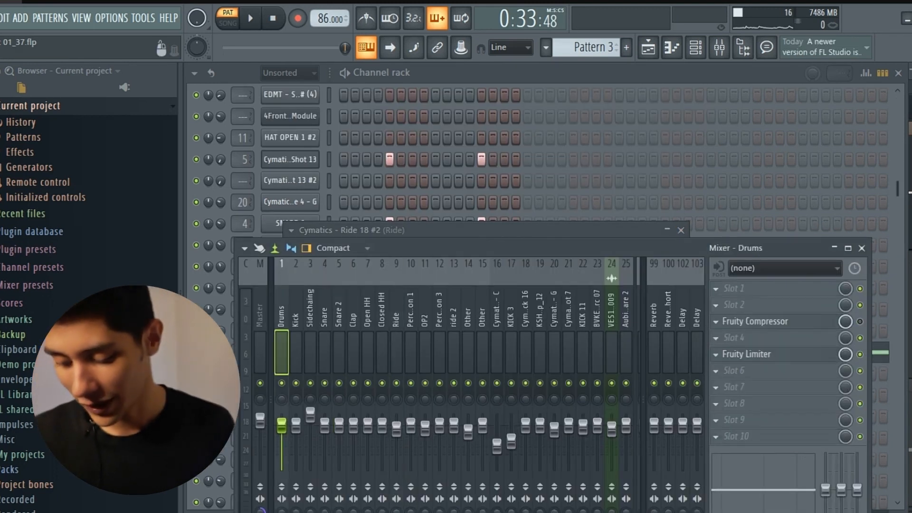
{"action": "left_click", "coordinate": [747, 354]}
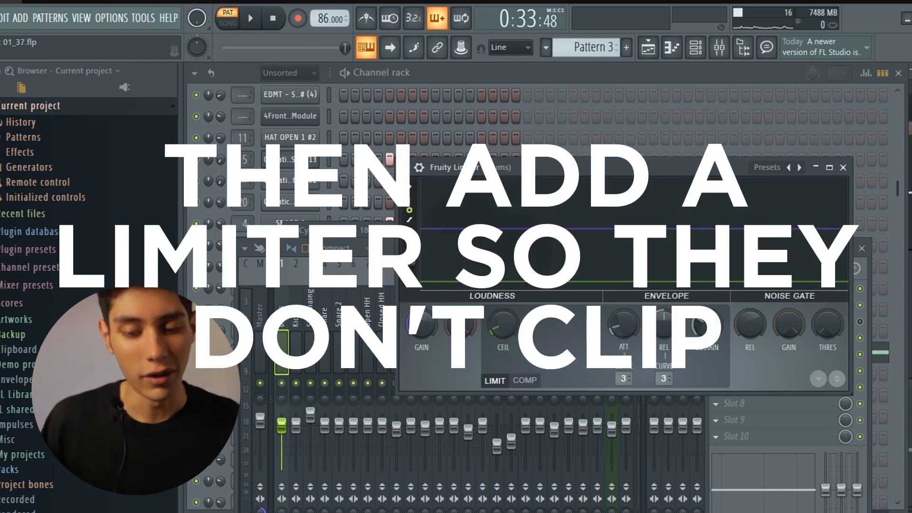
{"action": "key", "text": "space"}
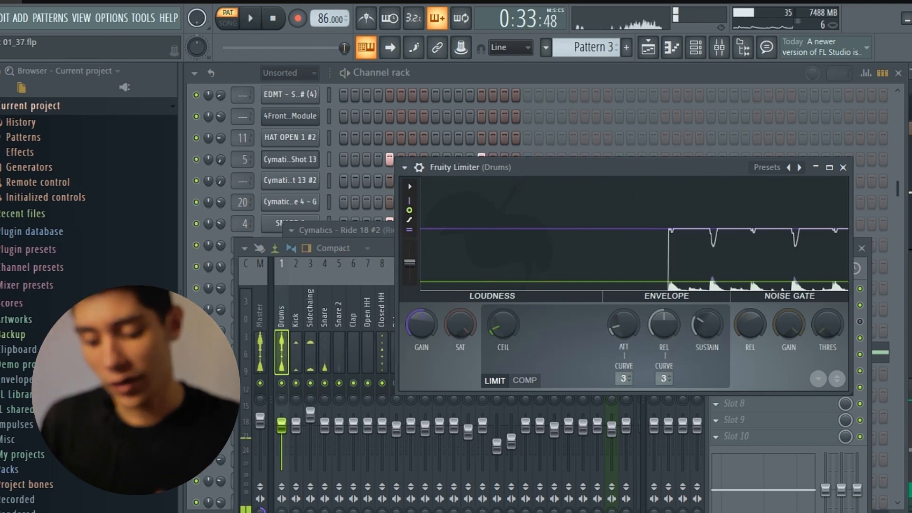
{"action": "key", "text": "space"}
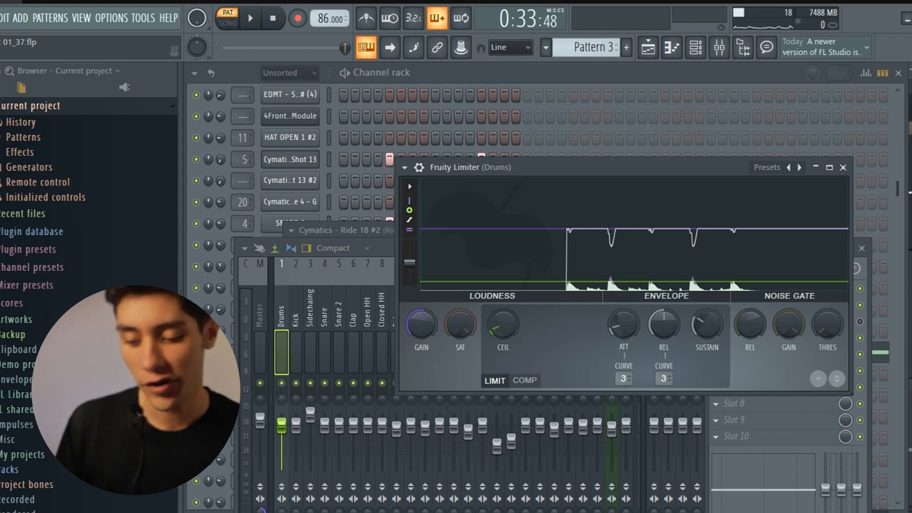
{"action": "key", "text": "space"}
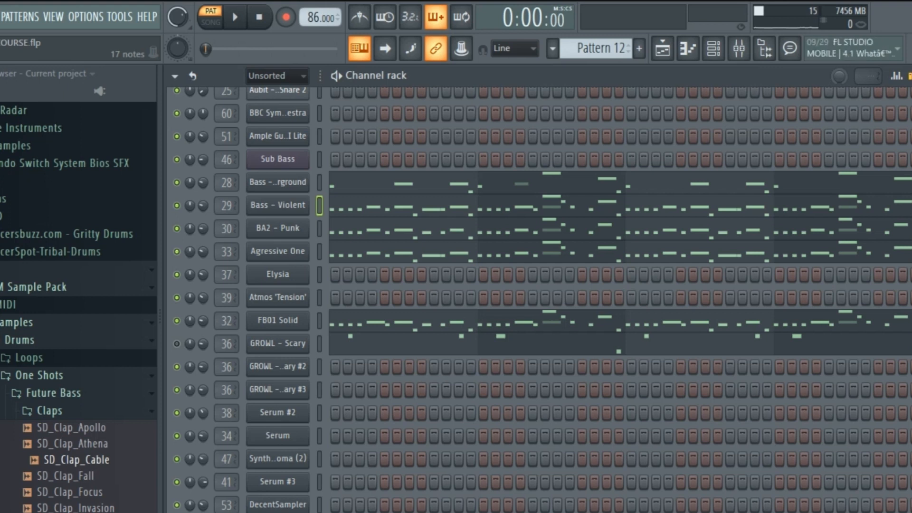
Step: Create a new pattern, paste the copied bass notes into the Bass - Violent channel and play it
{"action": "left_click", "coordinate": [639, 48]}
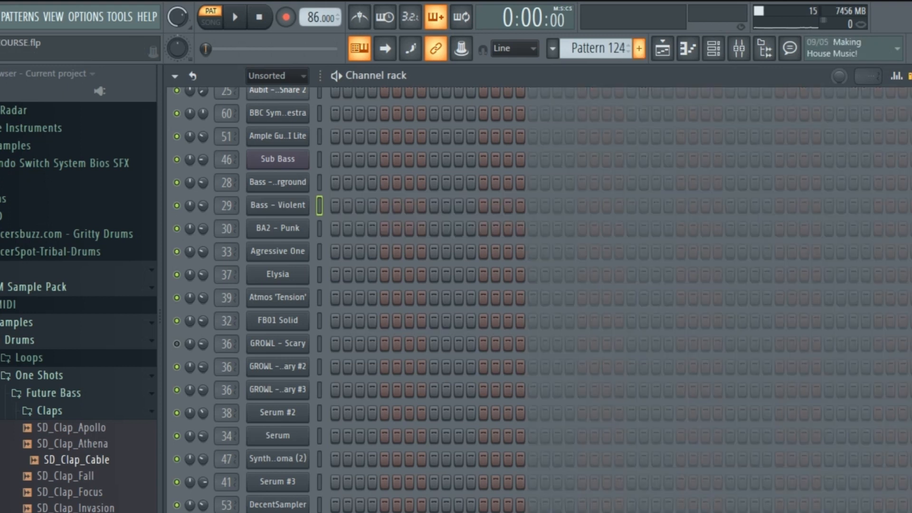
{"action": "key", "text": "ctrl+v"}
{"action": "key", "text": "space"}
{"action": "key", "text": "XF86AudioRaiseVolume"}
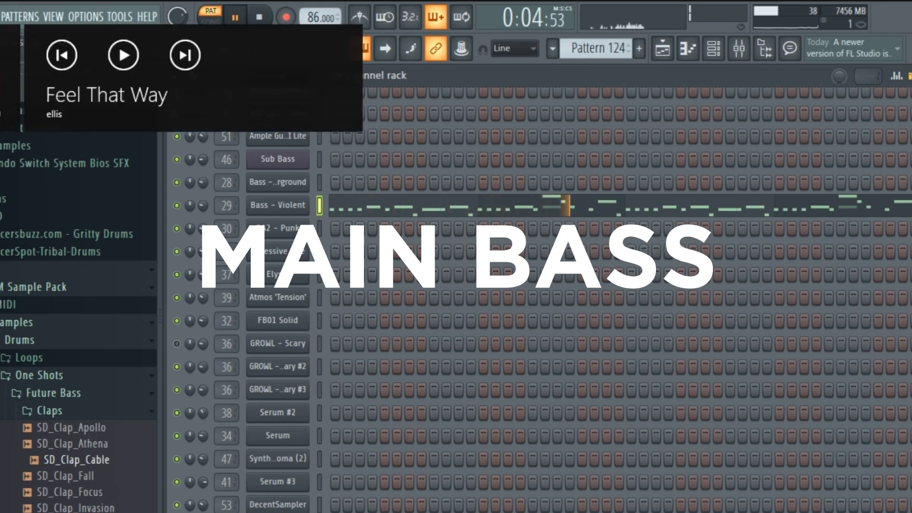
Step: View the Bass - Violent channel's Serum settings for the BA - Violent preset, then stop playback and close the instrument
{"action": "left_click", "coordinate": [287, 204]}
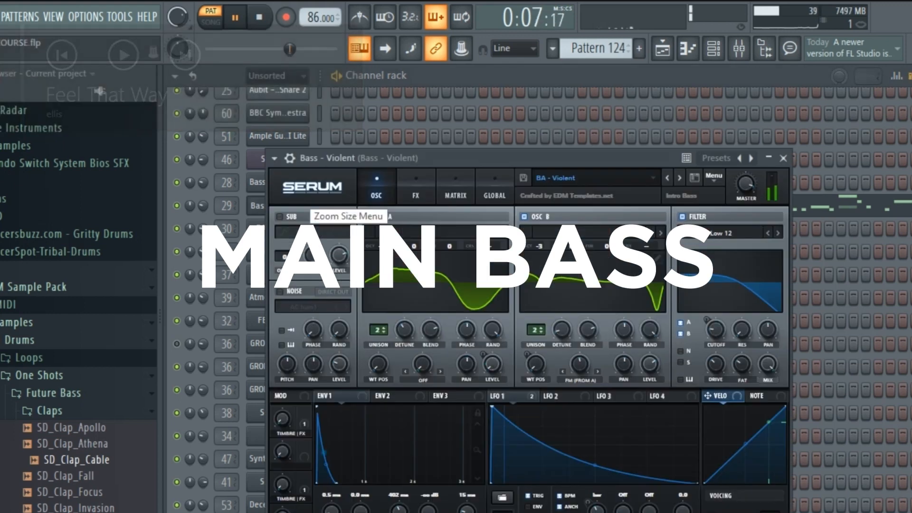
{"action": "key", "text": "space"}
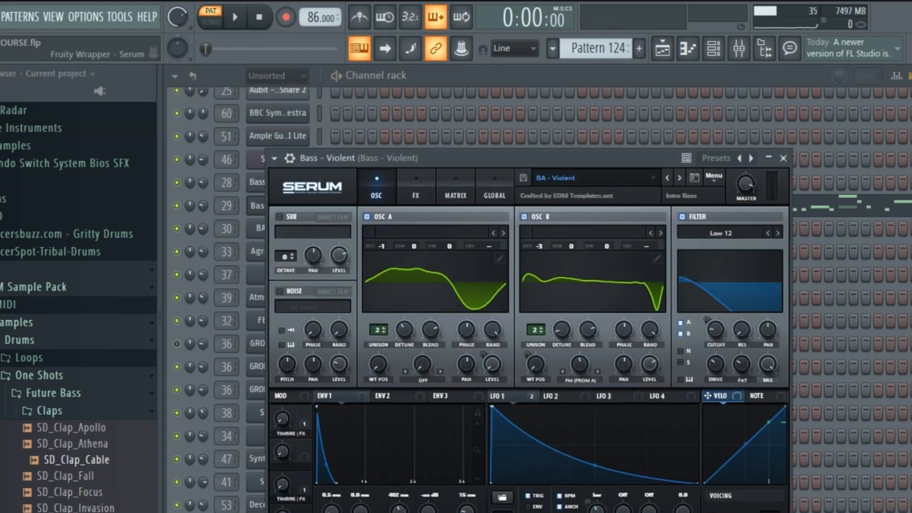
{"action": "left_click_drag", "start_coordinate": [522, 157], "coordinate": [565, 159]}
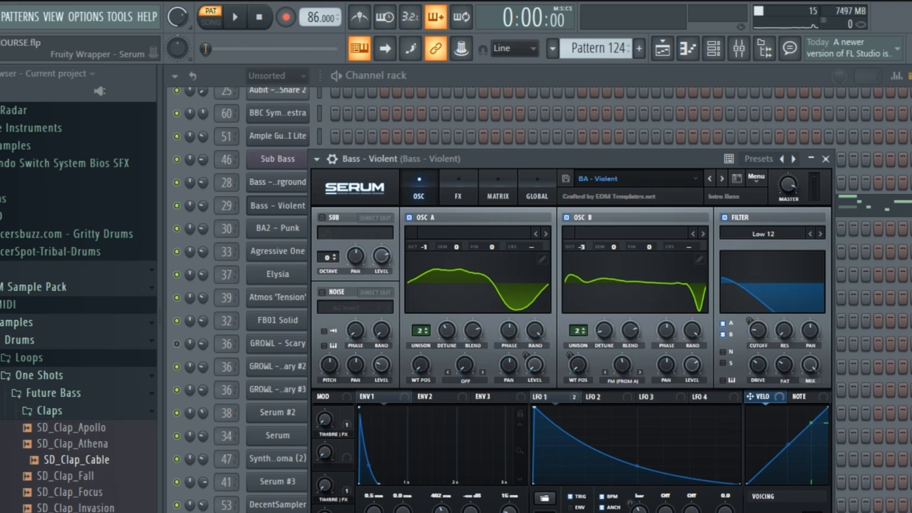
{"action": "key", "text": "Escape"}
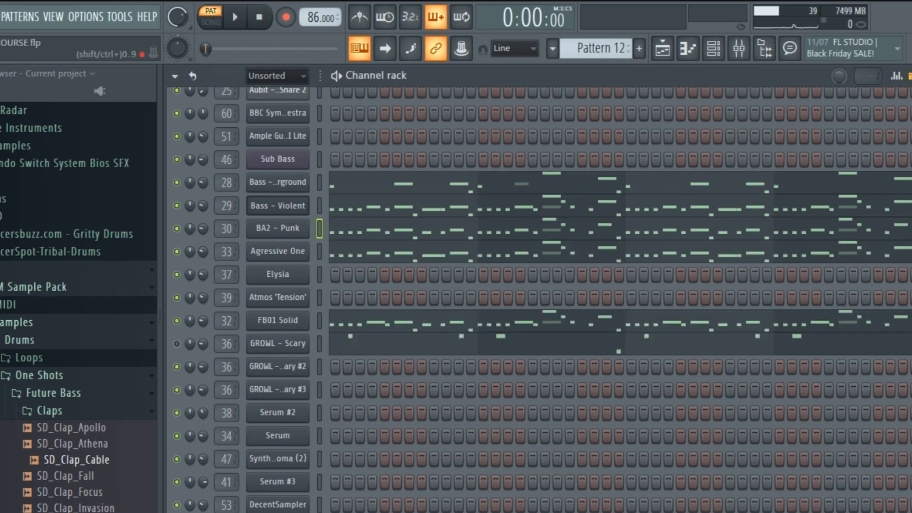
Step: Audition the main bass Bass - Violent and the layer BA2 - Punk in Pattern 12, each on its own
{"action": "scroll", "coordinate": [536, 299], "scroll_direction": "up", "scroll_amount": 10}
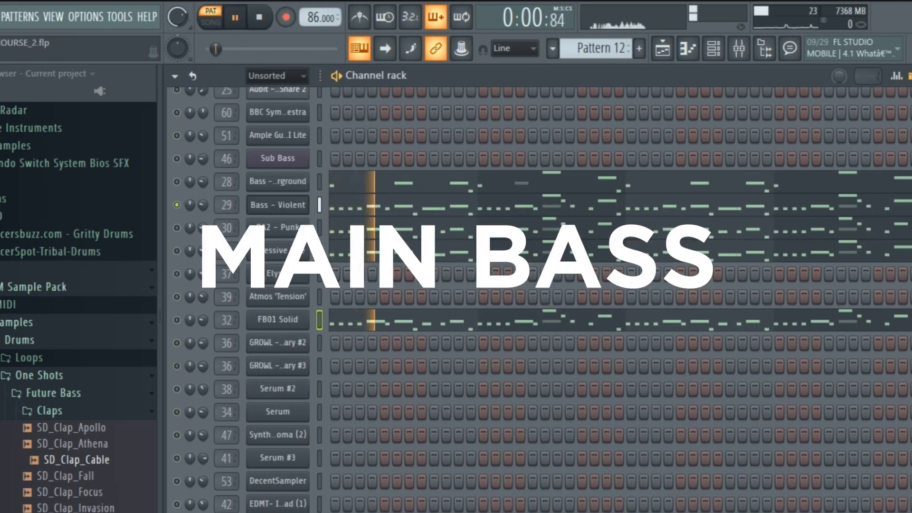
{"action": "key", "text": "space"}
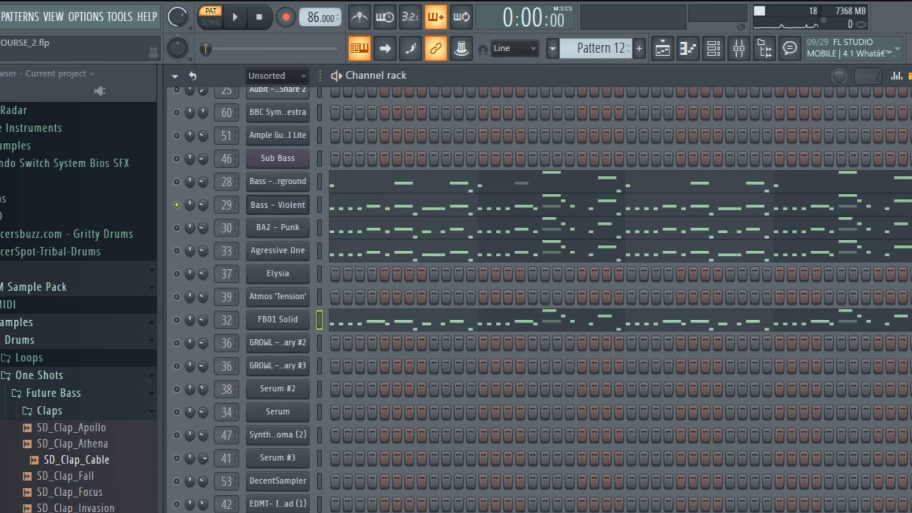
{"action": "key", "text": "space"}
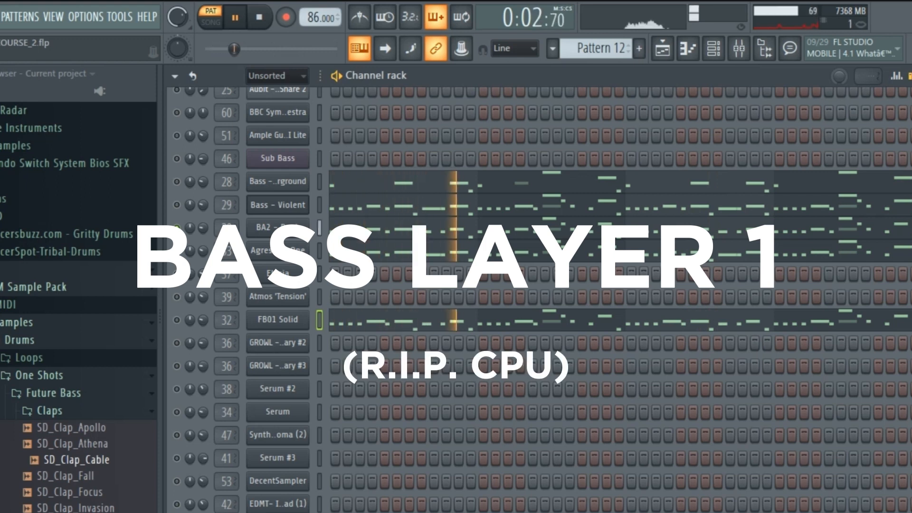
{"action": "key", "text": "XF86AudioRaiseVolume"}
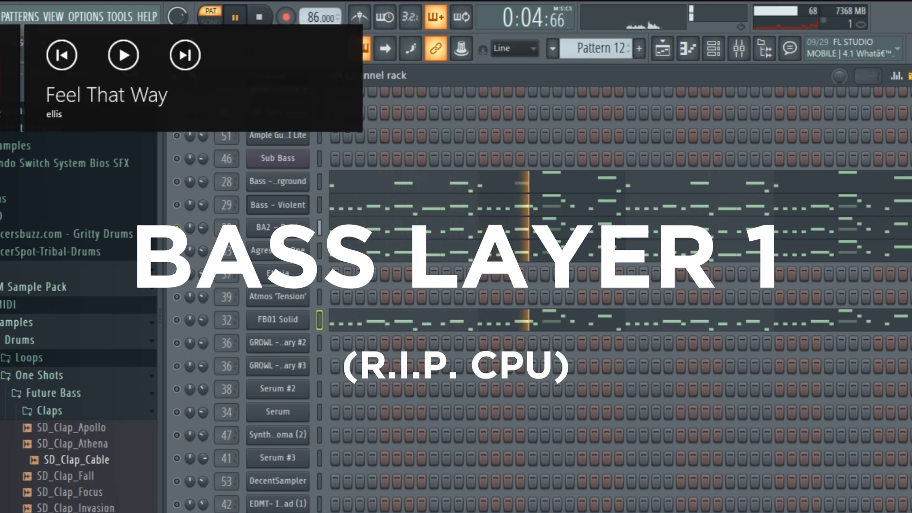
{"action": "key", "text": "space"}
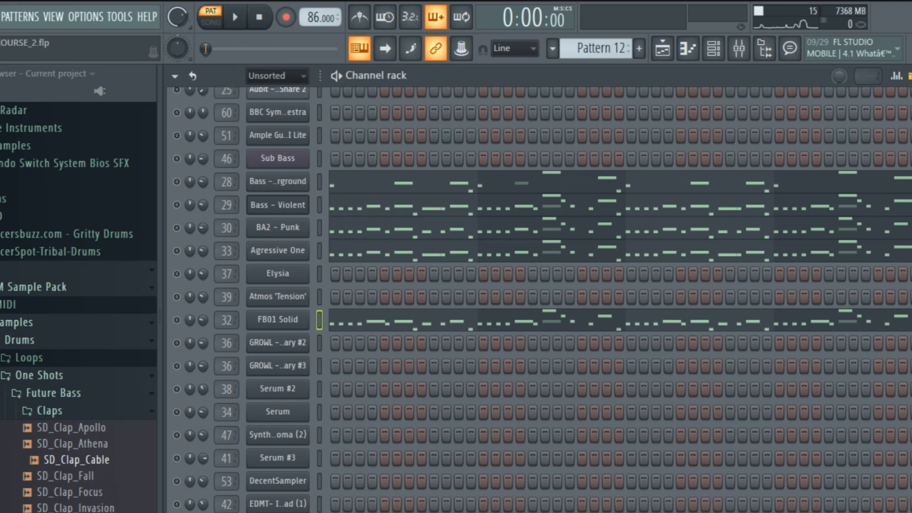
Step: Audition the Agressive One bass layer on its own twice in Pattern 12
{"action": "key", "text": "space"}
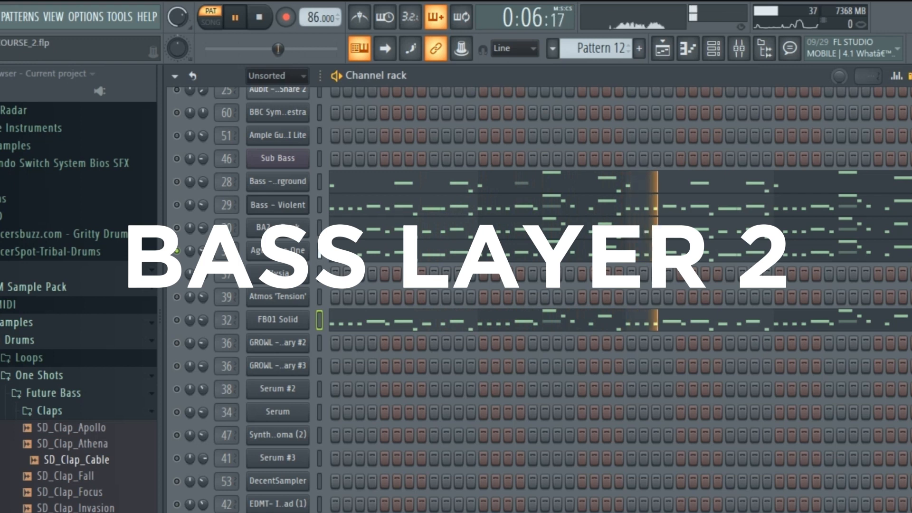
{"action": "key", "text": "space"}
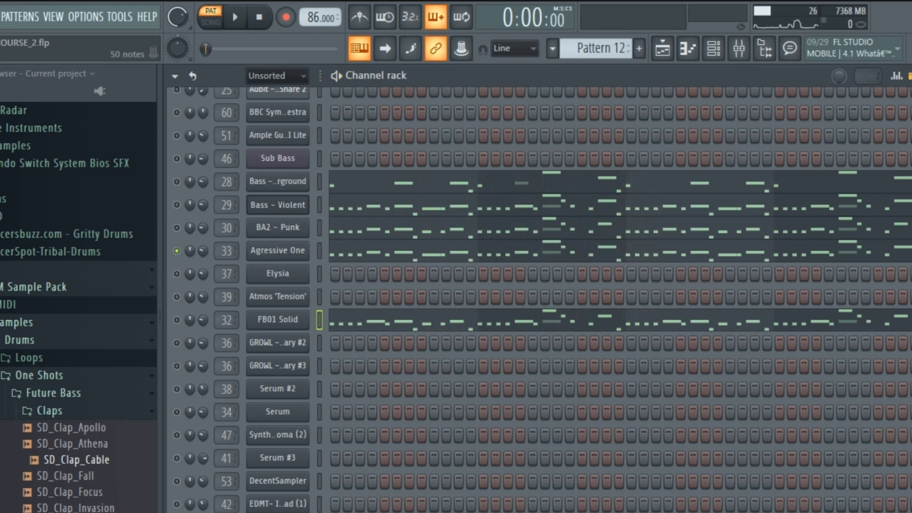
{"action": "key", "text": "space"}
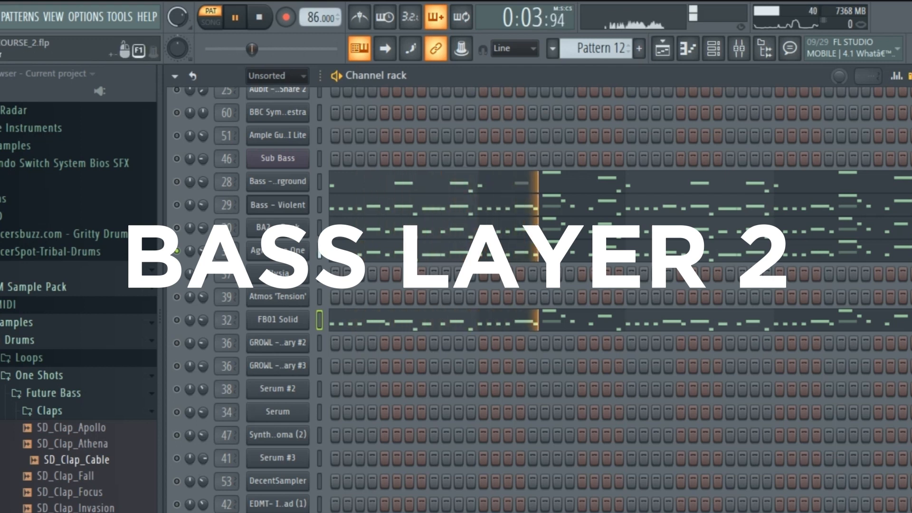
{"action": "key", "text": "space"}
Step: Solo and audition the FB01 Solid bass layer in Pattern 12, and open its FLEX instrument
{"action": "left_click", "coordinate": [177, 319]}
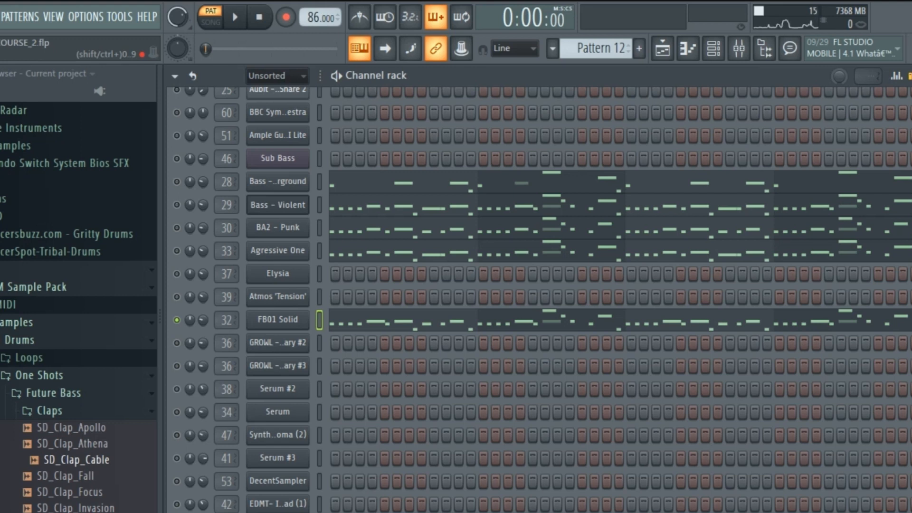
{"action": "key", "text": "space"}
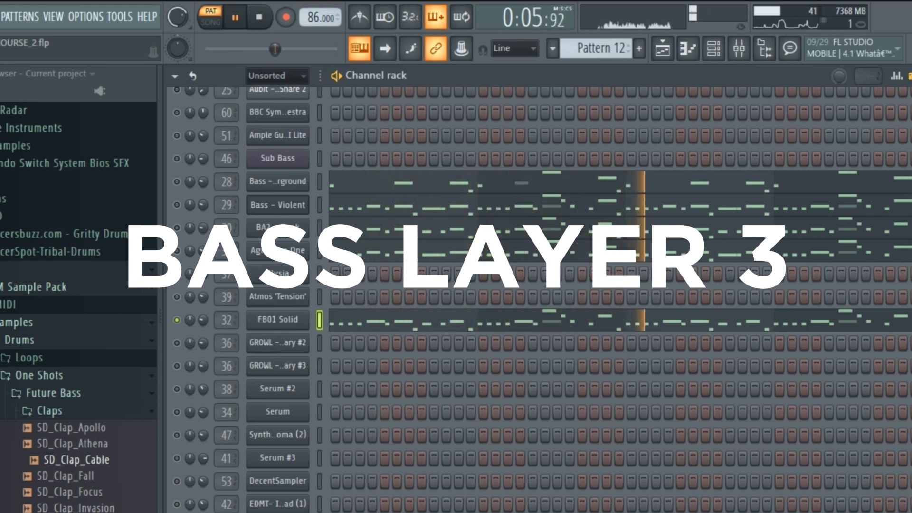
{"action": "key", "text": "space"}
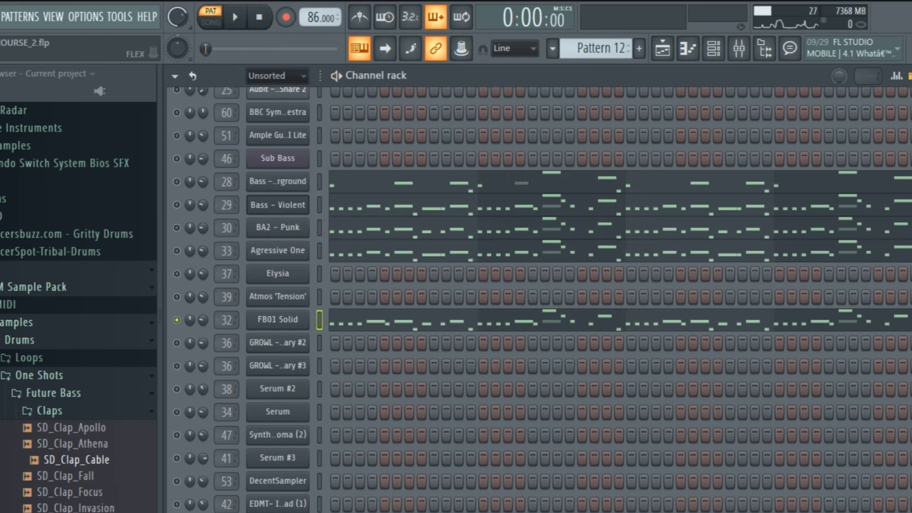
{"action": "left_click", "coordinate": [278, 320]}
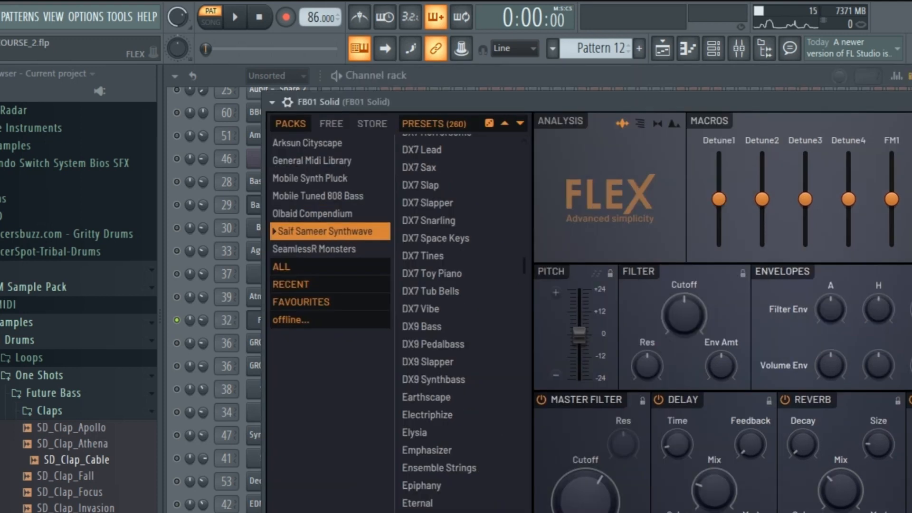
Step: Inspect the FB01 Solid layer's FLEX presets in the Saif Sameer Synthwave pack, and close the instrument
{"action": "left_click_drag", "start_coordinate": [522, 102], "coordinate": [493, 63]}
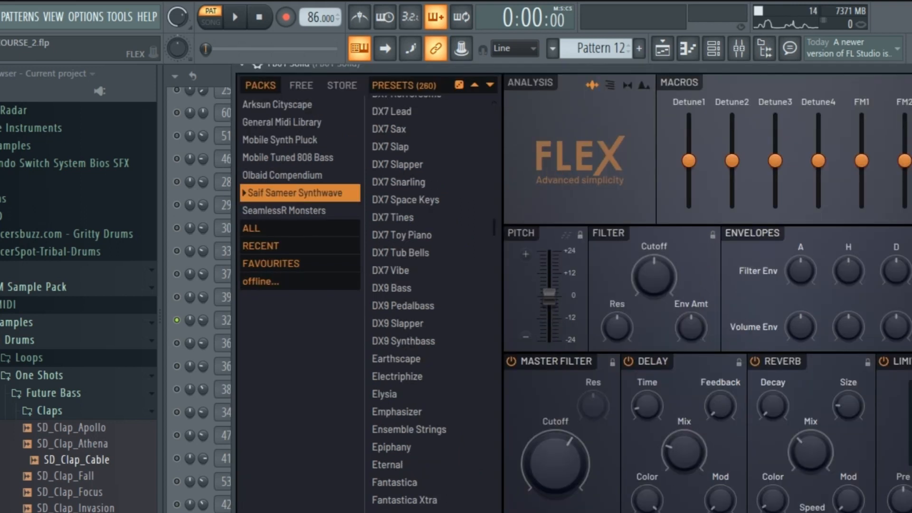
{"action": "key", "text": "z"}
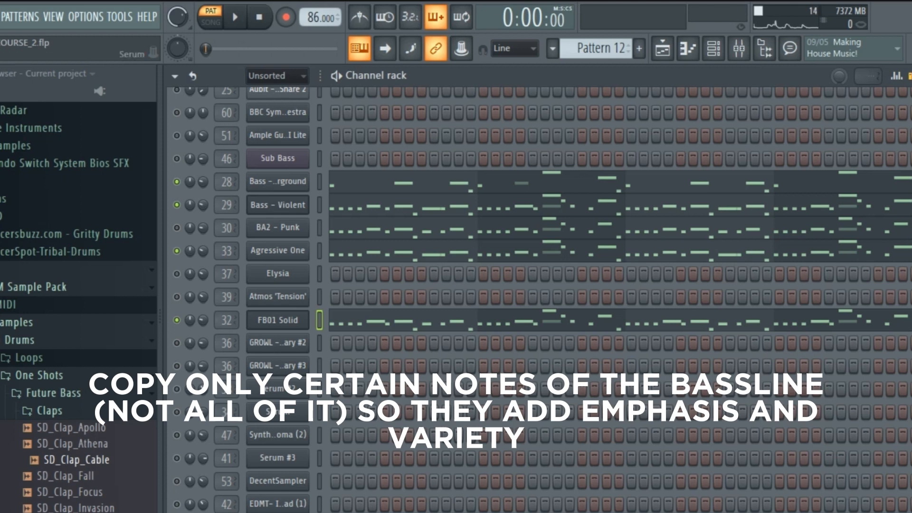
Step: Audition the bass layer on mixer track 28 together with FB01 Solid in Pattern 12, then the track 28 layer alone
{"action": "left_click", "coordinate": [319, 204]}
{"action": "left_click", "coordinate": [319, 228]}
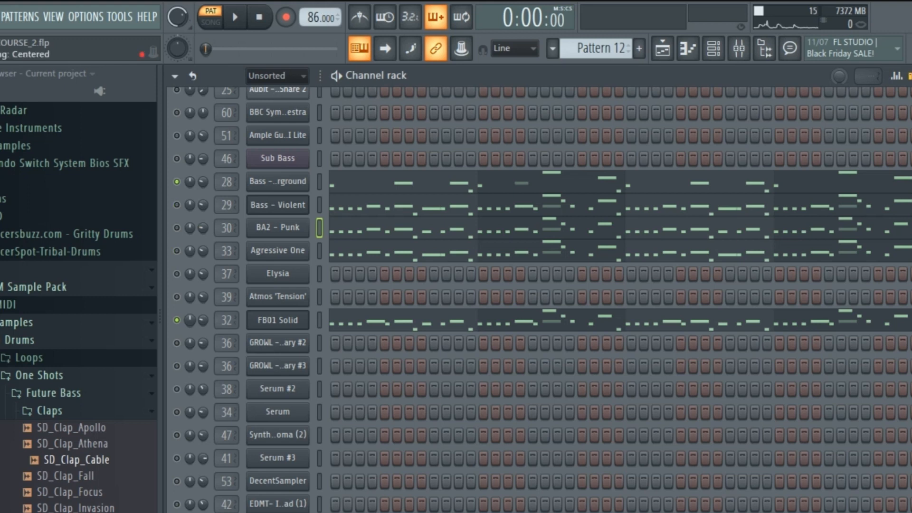
{"action": "key", "text": "space"}
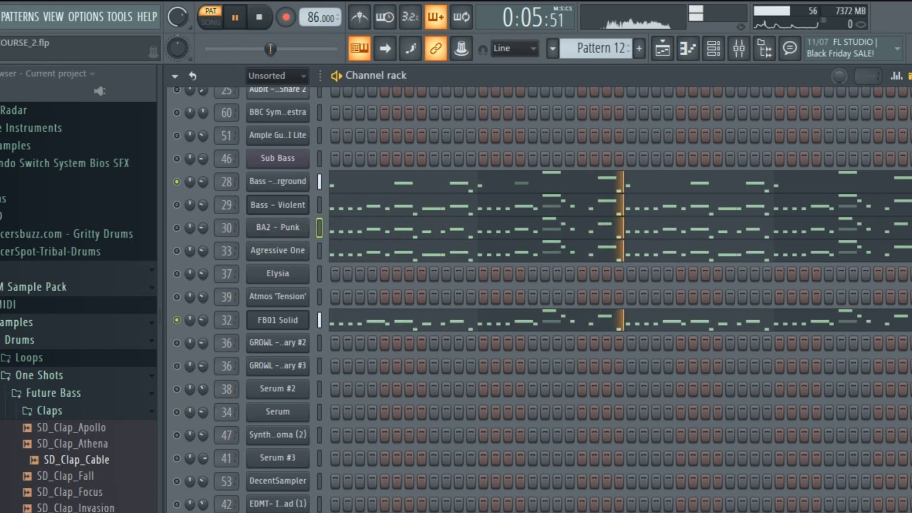
{"action": "key", "text": "space"}
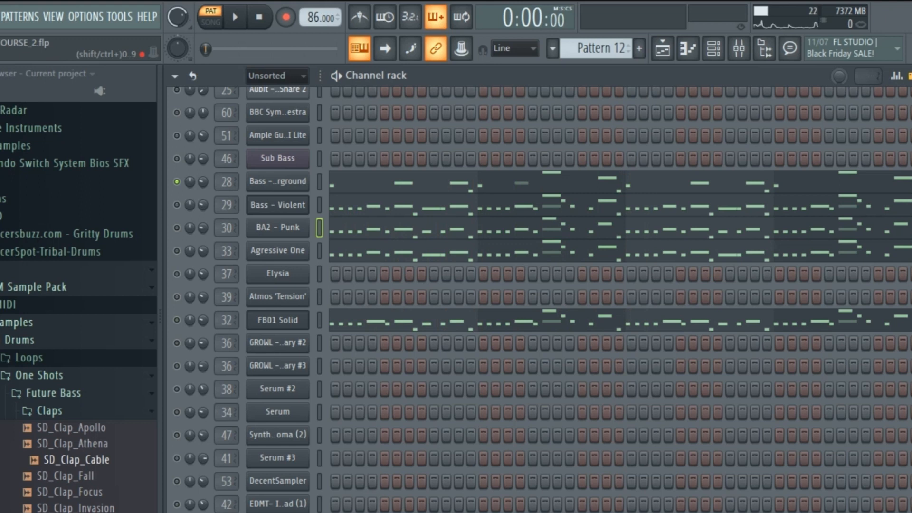
{"action": "key", "text": "space"}
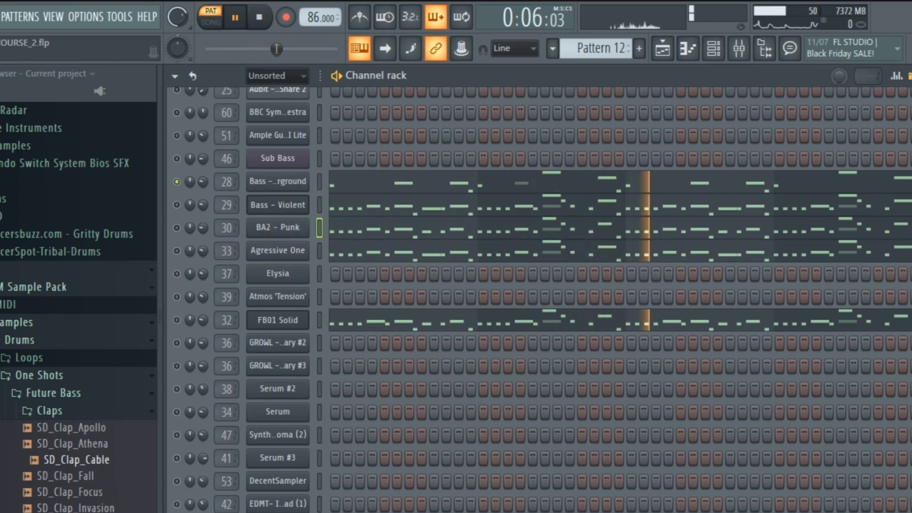
{"action": "key", "text": "space"}
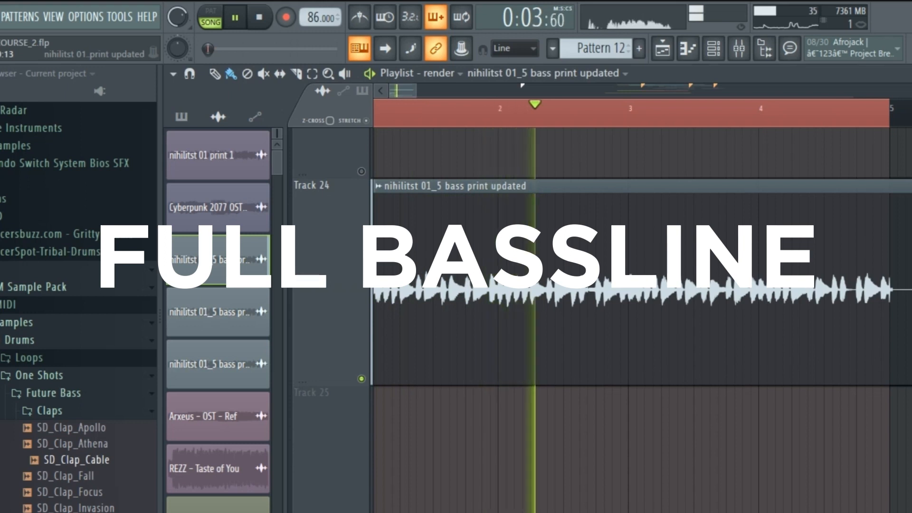
Step: Audition the full bass print on Track 24 and the bass print on the track above it, each soloed
{"action": "key", "text": "space"}
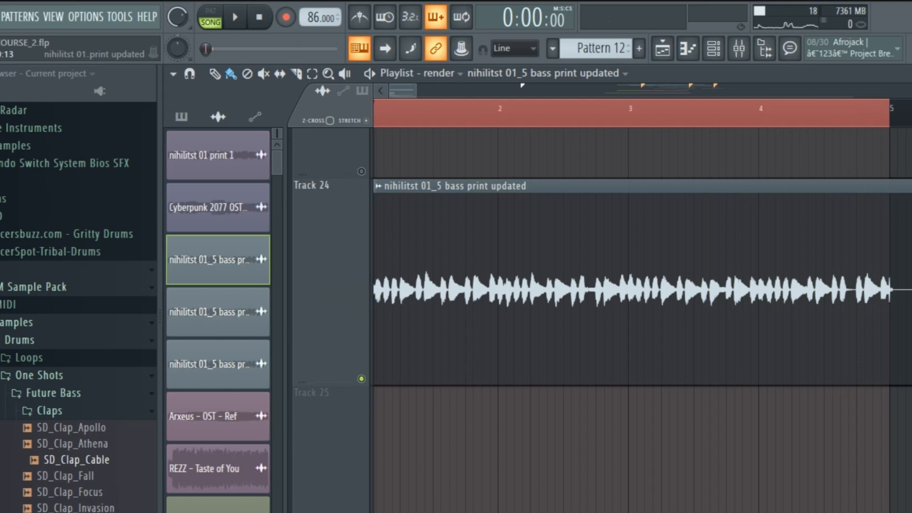
{"action": "scroll", "coordinate": [641, 304], "scroll_direction": "up", "scroll_amount": 2}
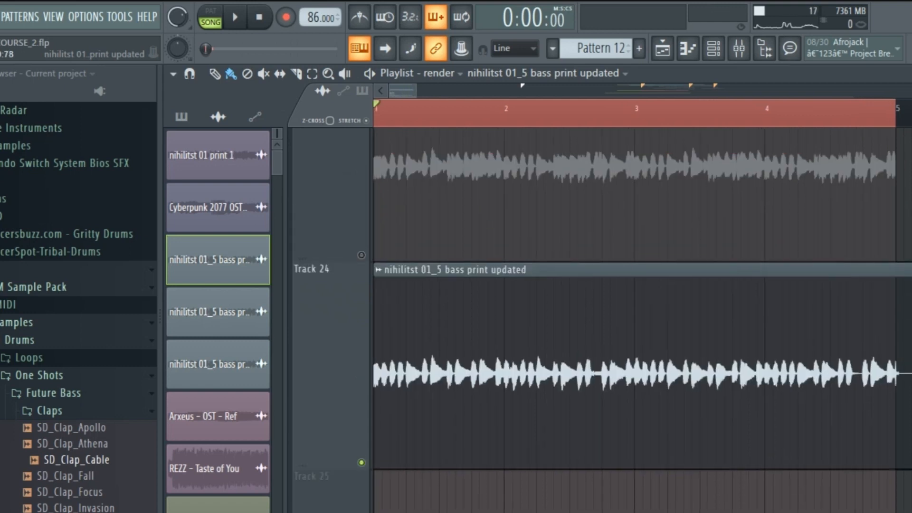
{"action": "key", "text": "space"}
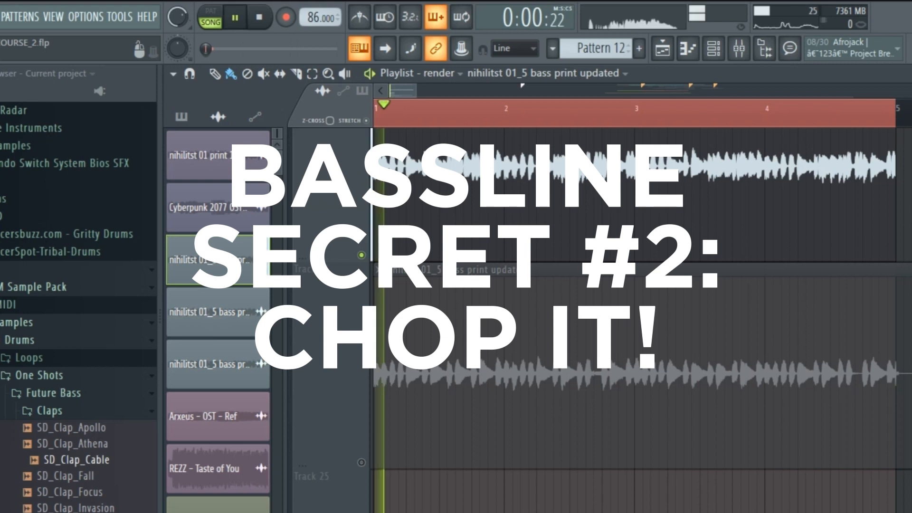
Step: Play the chopped bassline on Track 6 with the Pattern 3 clips from bar 5 in the empty arrangement
{"action": "scroll", "coordinate": [641, 285], "scroll_direction": "up", "scroll_amount": 2}
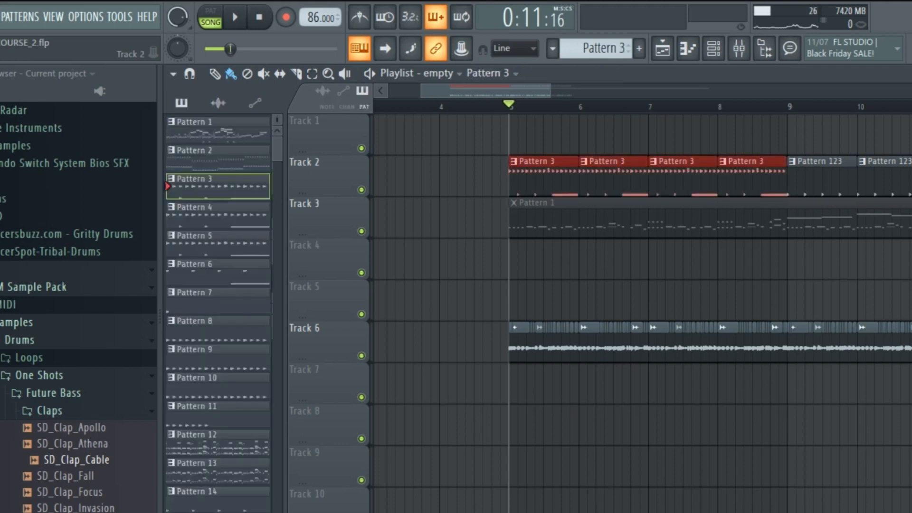
{"action": "key", "text": "space"}
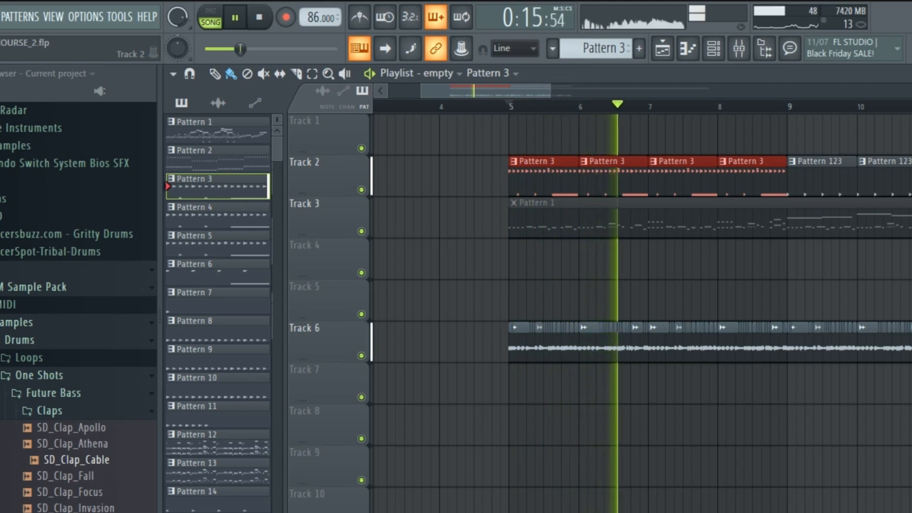
{"action": "key", "text": "space"}
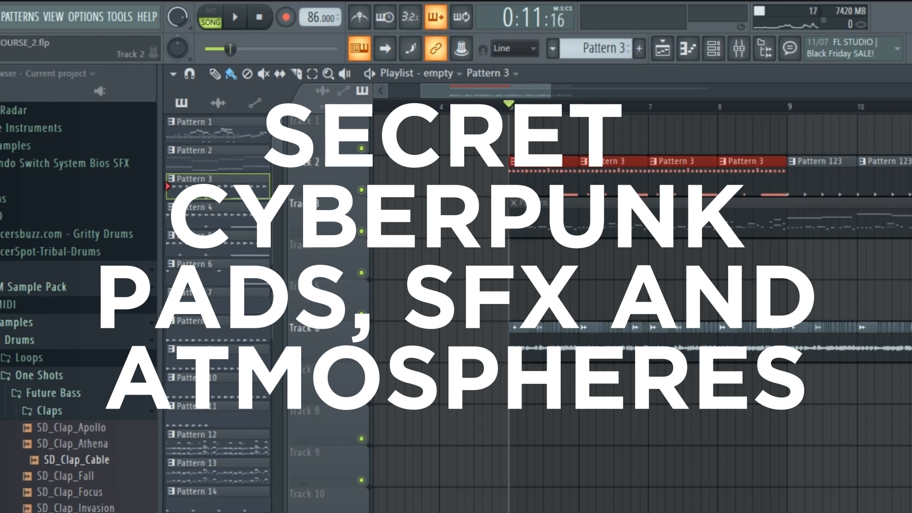
Step: Switch the playlist from the empty arrangement to the render arrangement
{"action": "left_click", "coordinate": [438, 73]}
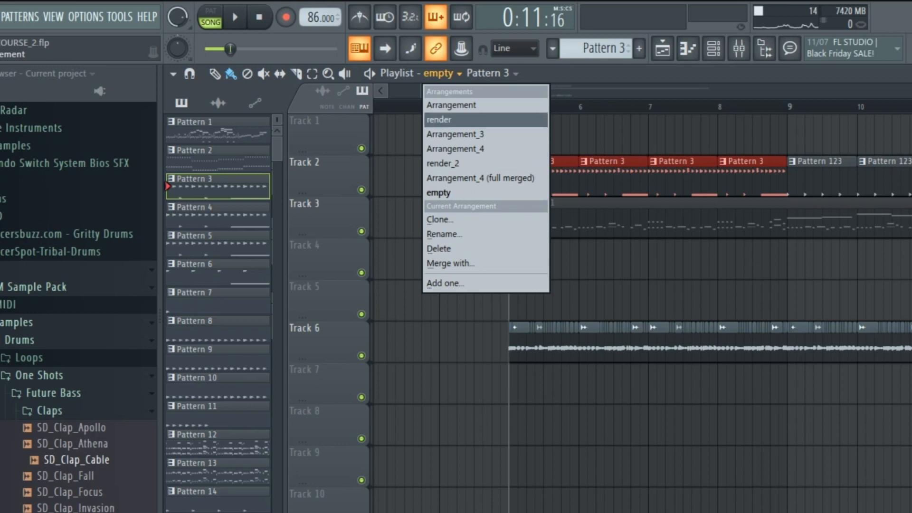
{"action": "left_click", "coordinate": [438, 120]}
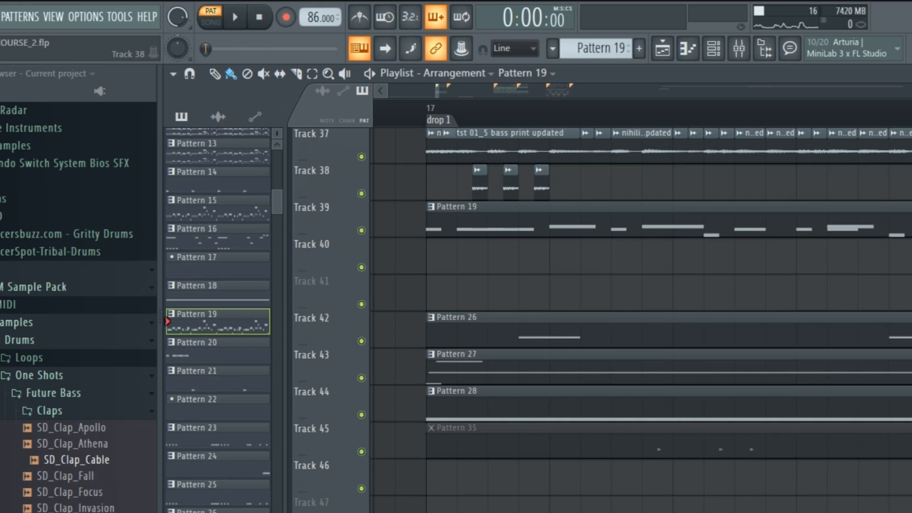
Step: Solo and audition the Pattern 26 pad on Track 42 at drop 1, then open the pattern
{"action": "right_click", "coordinate": [541, 330], "text": "alt"}
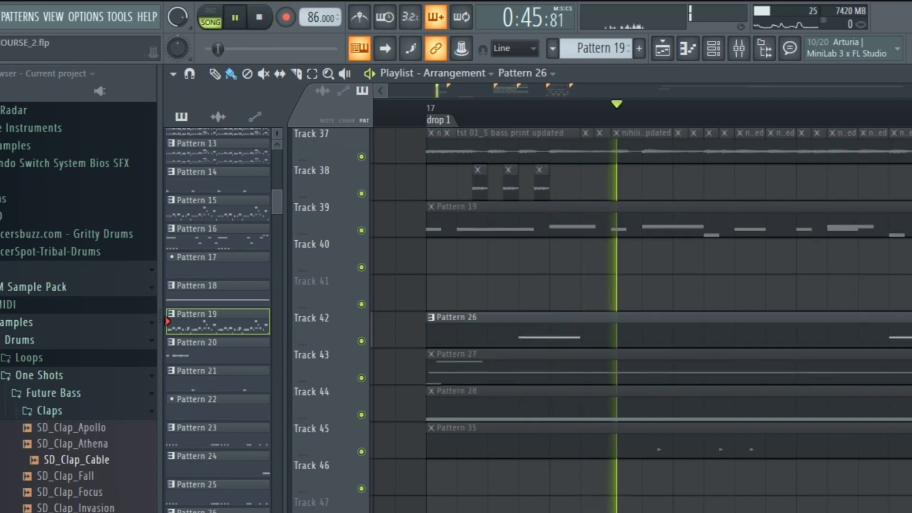
{"action": "right_click", "coordinate": [556, 331], "text": "alt"}
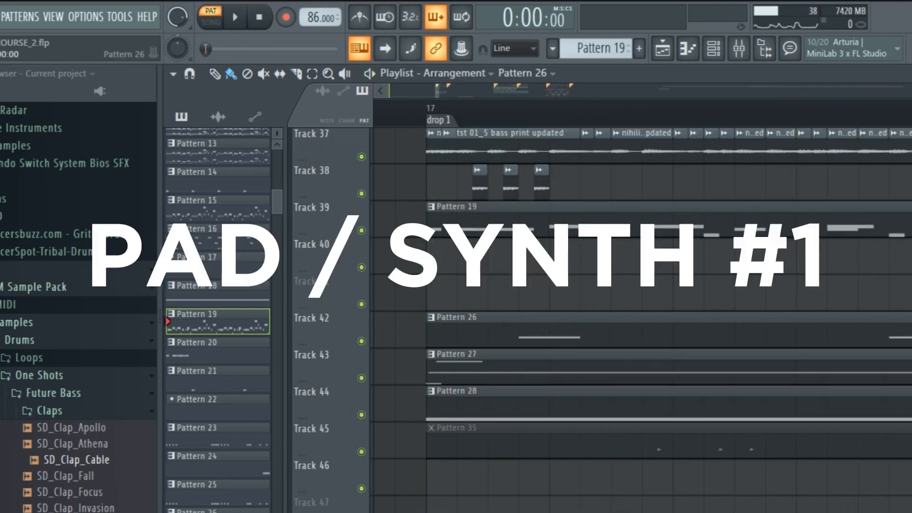
{"action": "double_click", "coordinate": [551, 327]}
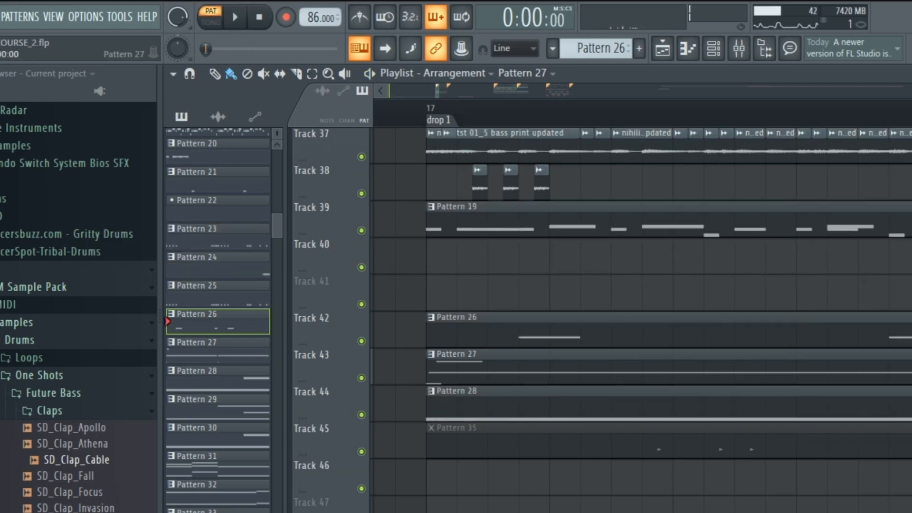
Step: Open Pattern 27's notes and view its EDMT- Intro Lead (1) channel among the project's channels
{"action": "double_click", "coordinate": [522, 361]}
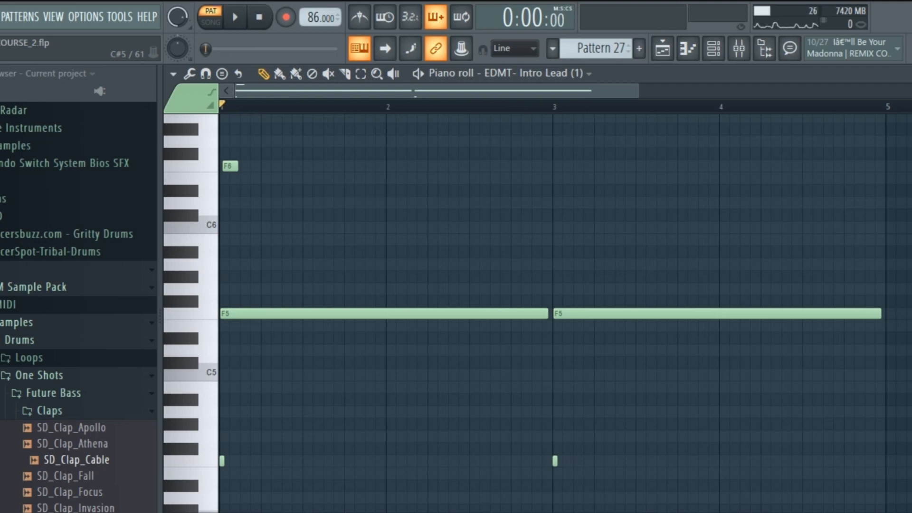
{"action": "key", "text": "F6"}
{"action": "scroll", "coordinate": [536, 294], "scroll_direction": "down", "scroll_amount": 3}
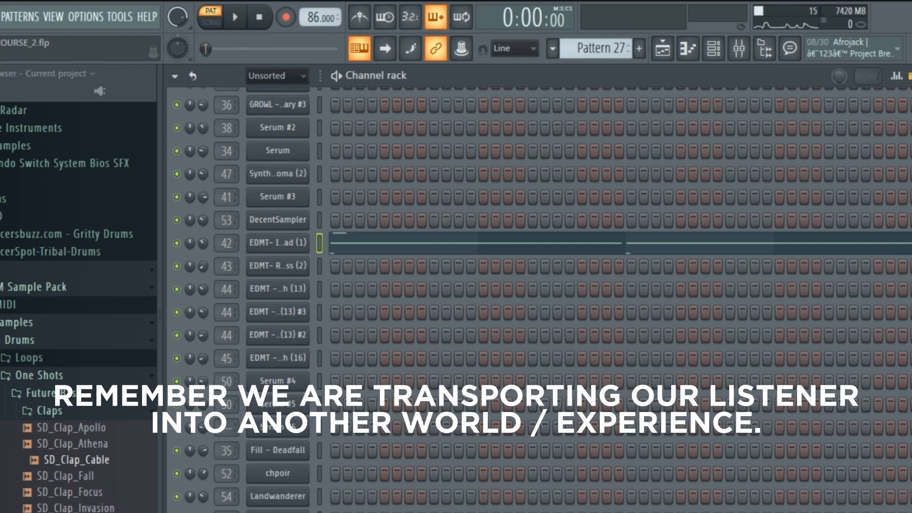
{"action": "scroll", "coordinate": [536, 294], "scroll_direction": "down", "scroll_amount": 1}
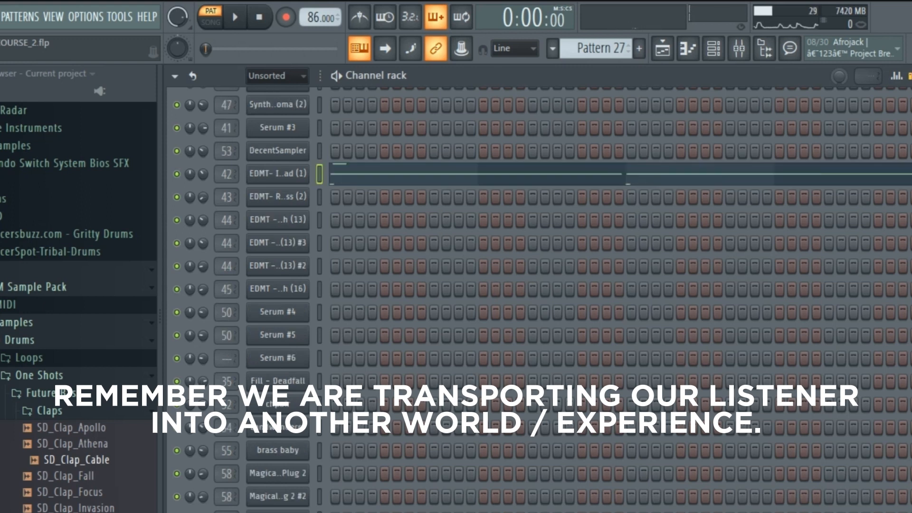
{"action": "key", "text": "F6"}
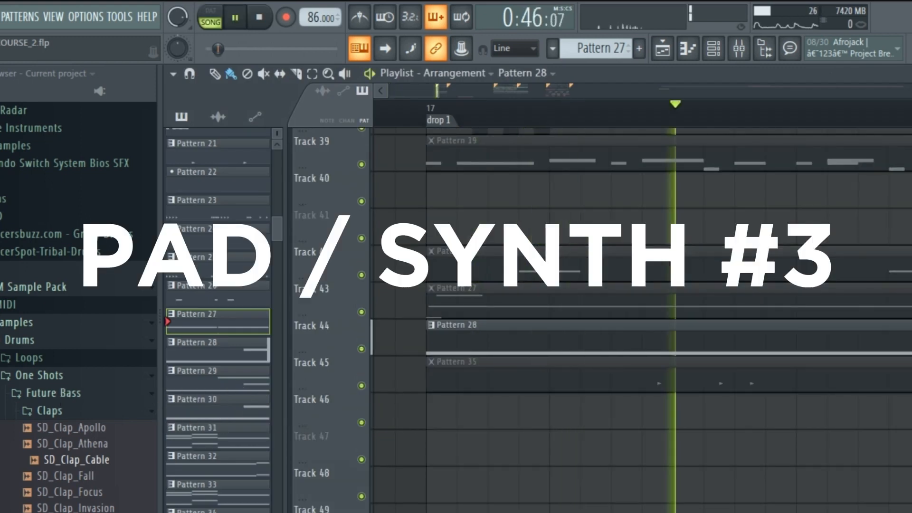
Step: Raise the playback volume and review Pattern 28's notes and the EDMT- Reese Bass (2) channel's mixer effects
{"action": "key", "text": "XF86AudioRaiseVolume"}
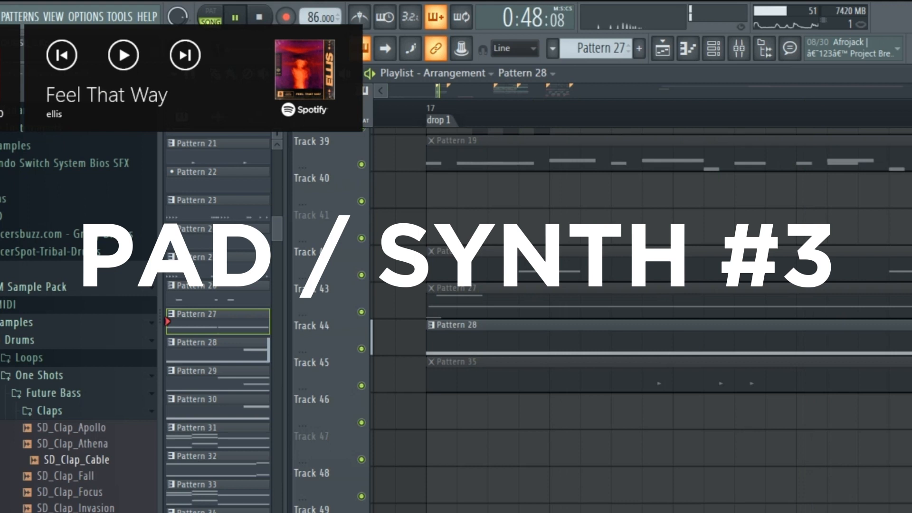
{"action": "double_click", "coordinate": [456, 324]}
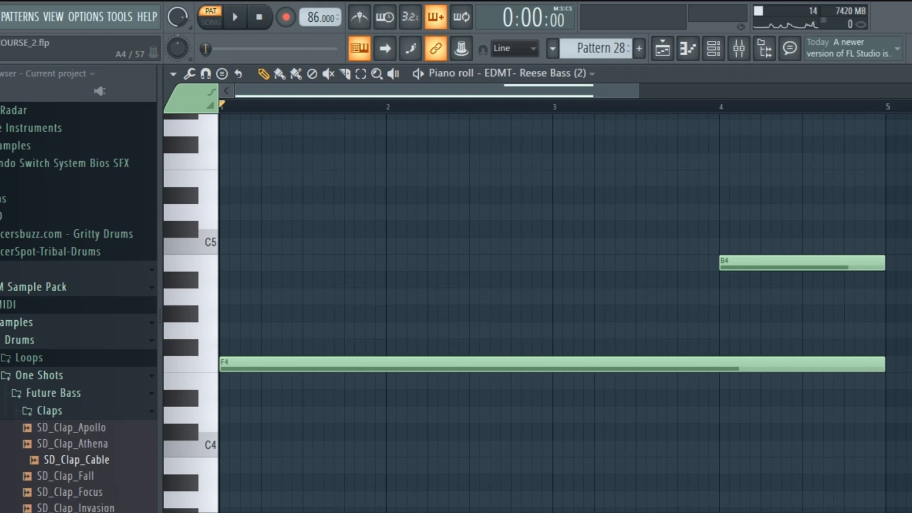
{"action": "key", "text": "F6"}
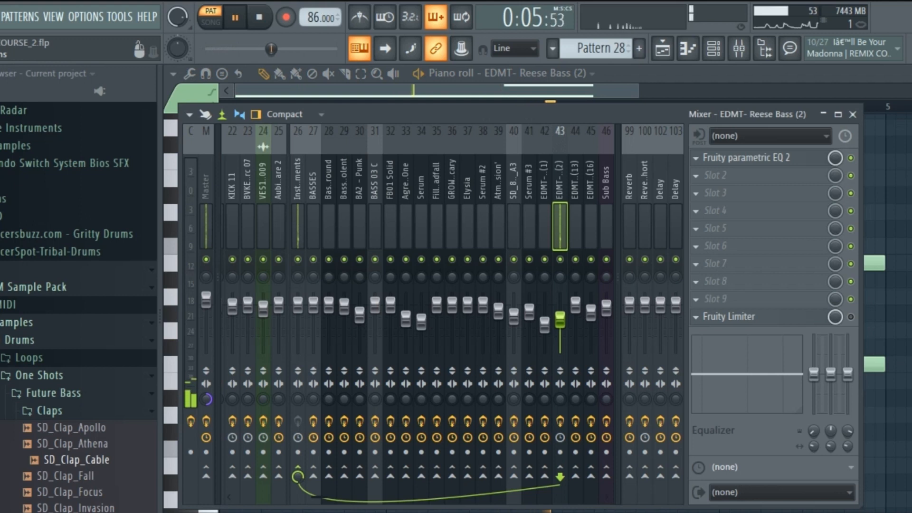
{"action": "key", "text": "space"}
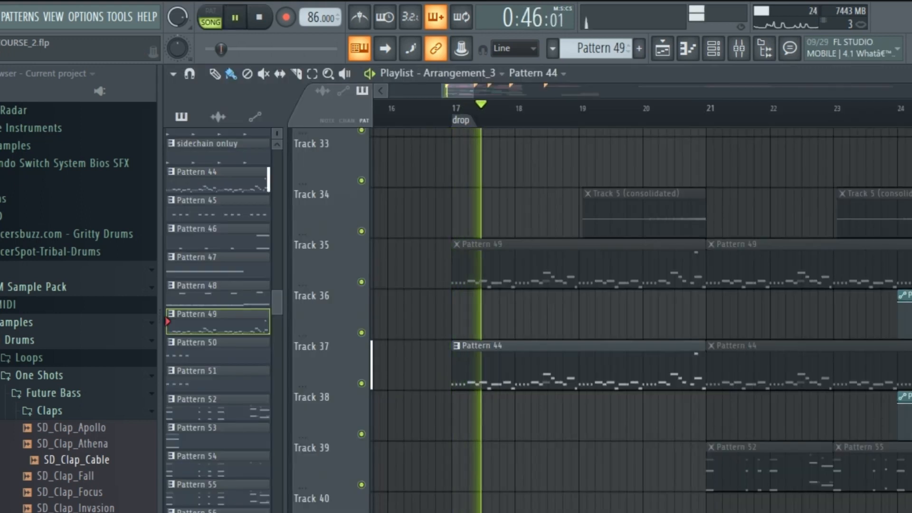
Step: End the solo of Pattern 44 on Track 37, and play the pattern while locating its Sub Bass channel
{"action": "key", "text": "space"}
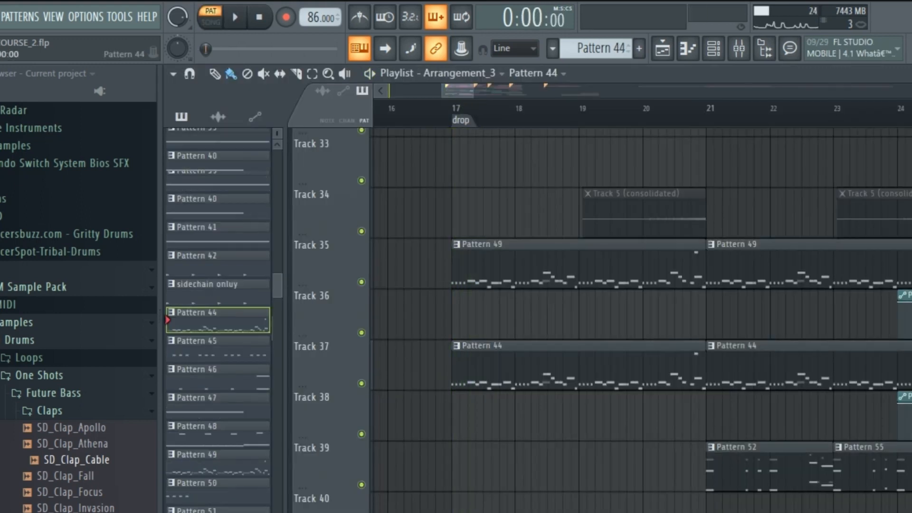
{"action": "key", "text": "space"}
{"action": "key", "text": "F6"}
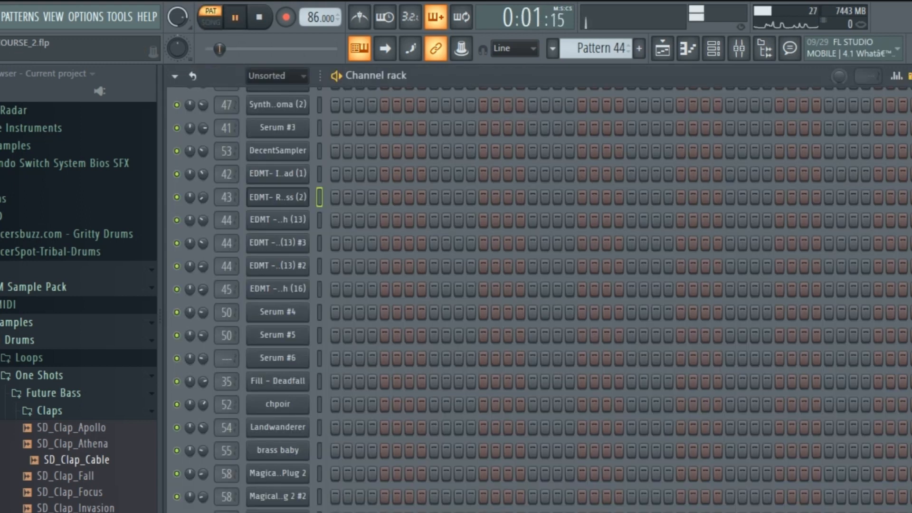
{"action": "scroll", "coordinate": [537, 300], "scroll_direction": "down", "scroll_amount": 5}
{"action": "scroll", "coordinate": [536, 299], "scroll_direction": "up", "scroll_amount": 20}
{"action": "scroll", "coordinate": [536, 300], "scroll_direction": "down", "scroll_amount": 7}
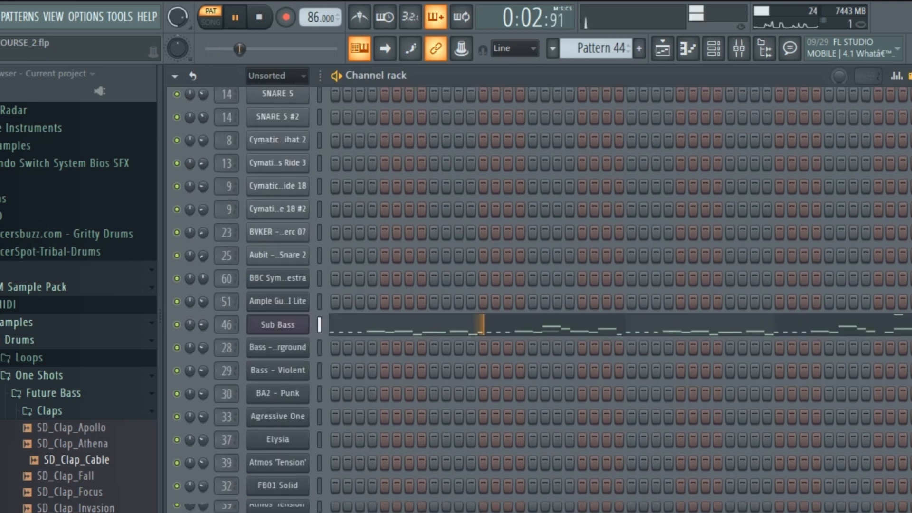
{"action": "scroll", "coordinate": [618, 299], "scroll_direction": "down", "scroll_amount": 1}
{"action": "key", "text": "space"}
Step: Play the drop in Arrangement_3 with the nihilitst 01_8 drop print full 4 clip on Track 12
{"action": "key", "text": "F5"}
{"action": "scroll", "coordinate": [641, 318], "scroll_direction": "down", "scroll_amount": 3}
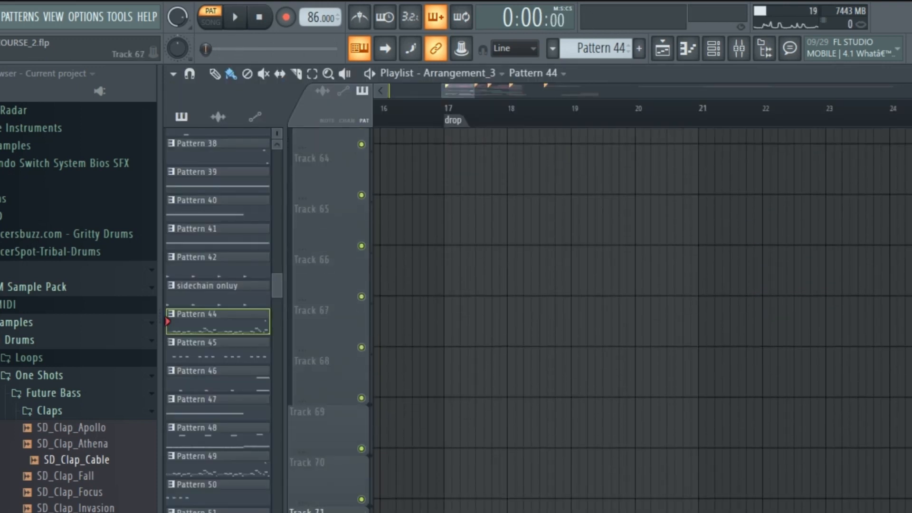
{"action": "scroll", "coordinate": [641, 318], "scroll_direction": "down", "scroll_amount": 1}
{"action": "scroll", "coordinate": [641, 319], "scroll_direction": "up", "scroll_amount": 13}
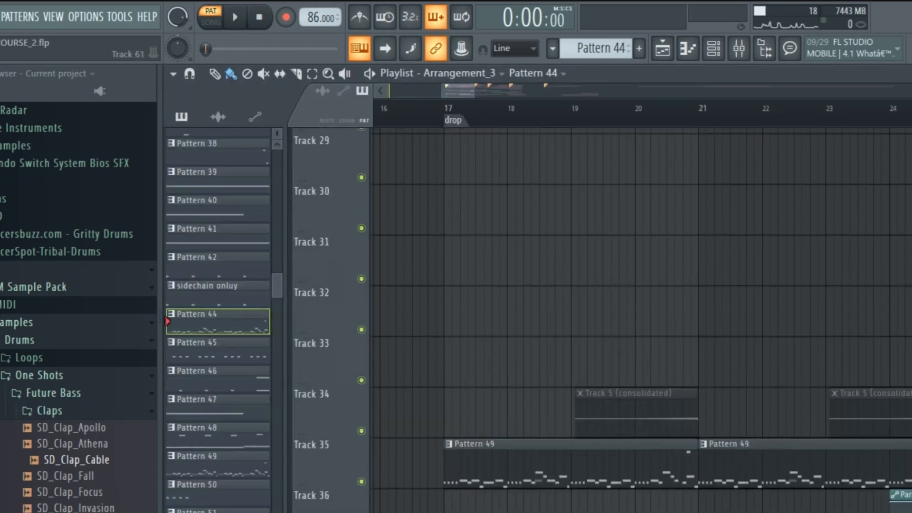
{"action": "scroll", "coordinate": [641, 318], "scroll_direction": "up", "scroll_amount": 7}
{"action": "scroll", "coordinate": [641, 319], "scroll_direction": "down", "scroll_amount": 1}
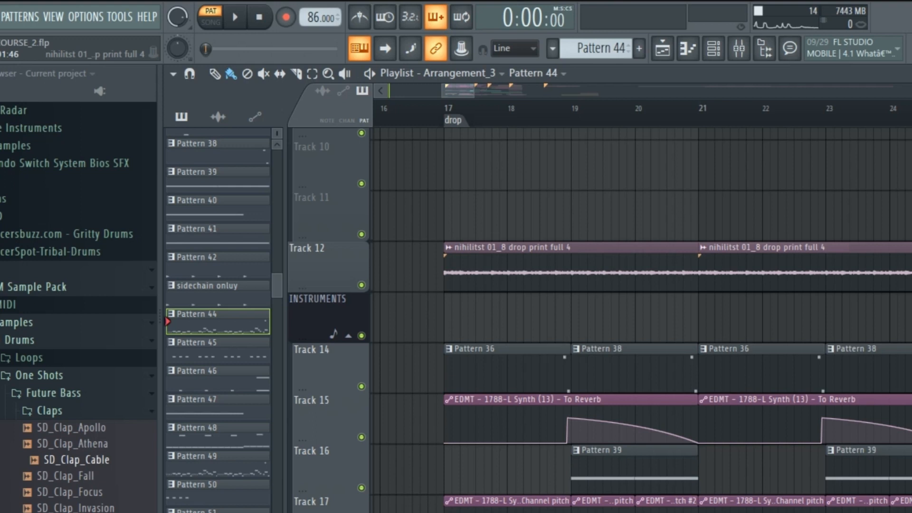
{"action": "right_click", "coordinate": [575, 266], "text": "ctrl"}
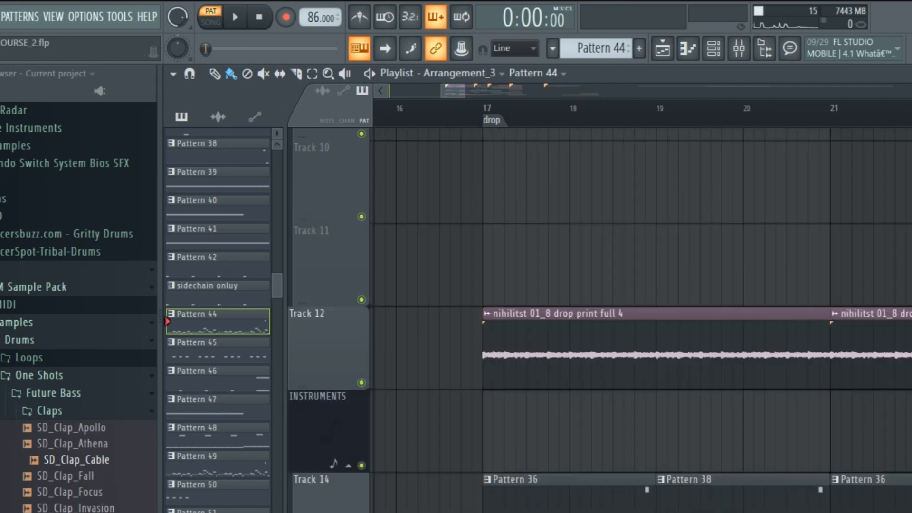
{"action": "key", "text": "space"}
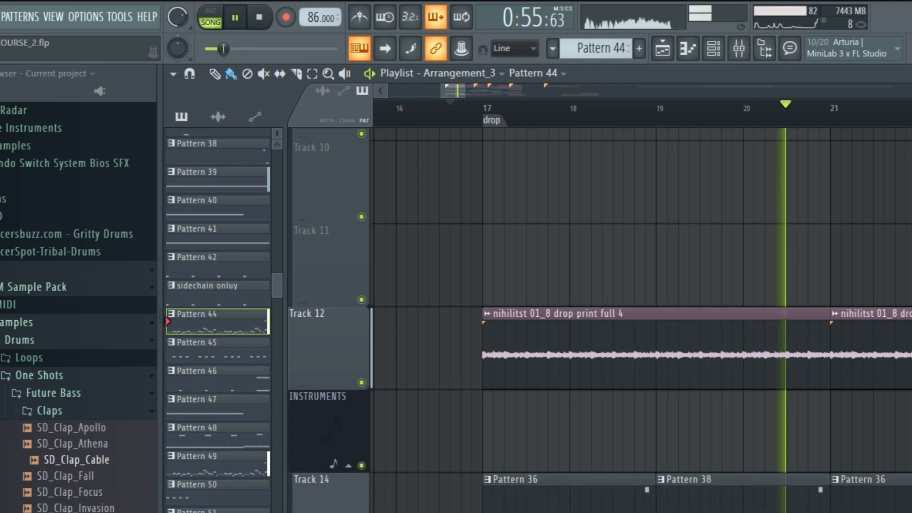
{"action": "left_click", "coordinate": [120, 17]}
{"action": "left_click", "coordinate": [119, 17]}
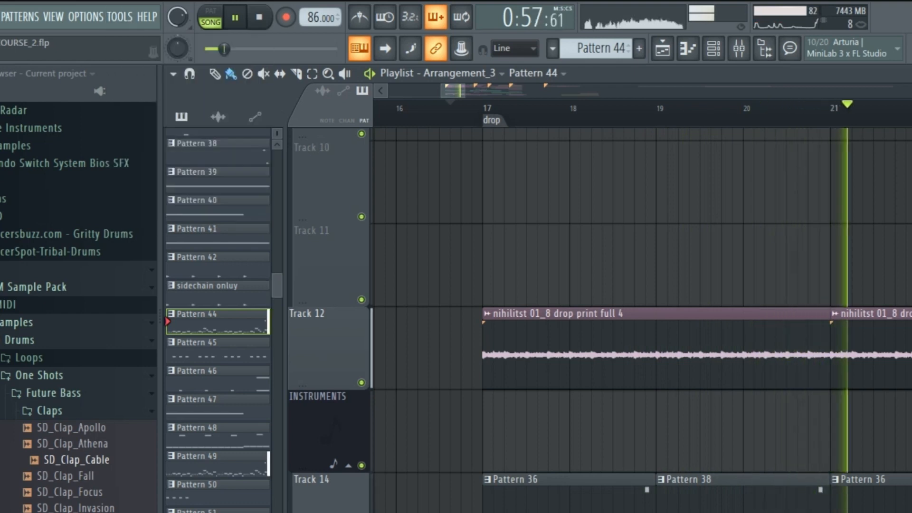
Step: Play the rest of the drop up to the bridge while following the patterns and automation on Tracks 14 to 17, then stop playback
{"action": "scroll", "coordinate": [599, 319], "scroll_direction": "down", "scroll_amount": 4}
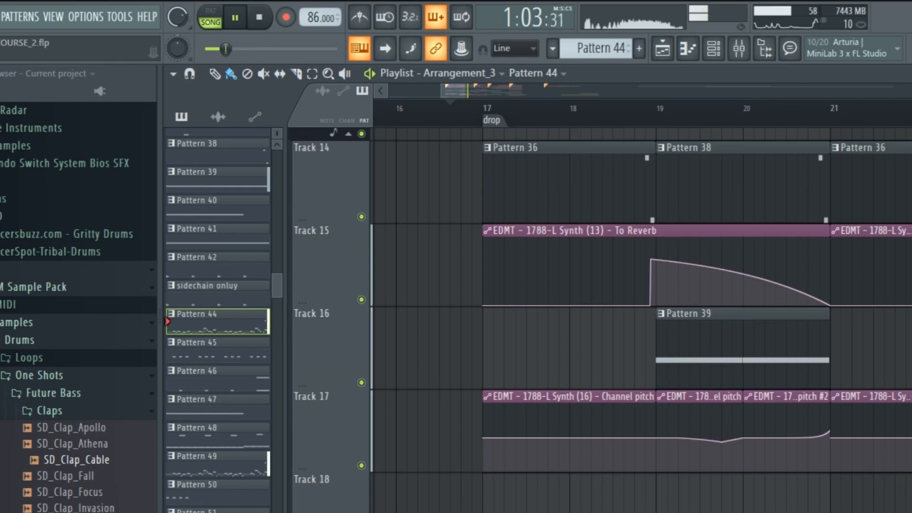
{"action": "scroll", "coordinate": [641, 320], "scroll_direction": "right", "scroll_amount": 5}
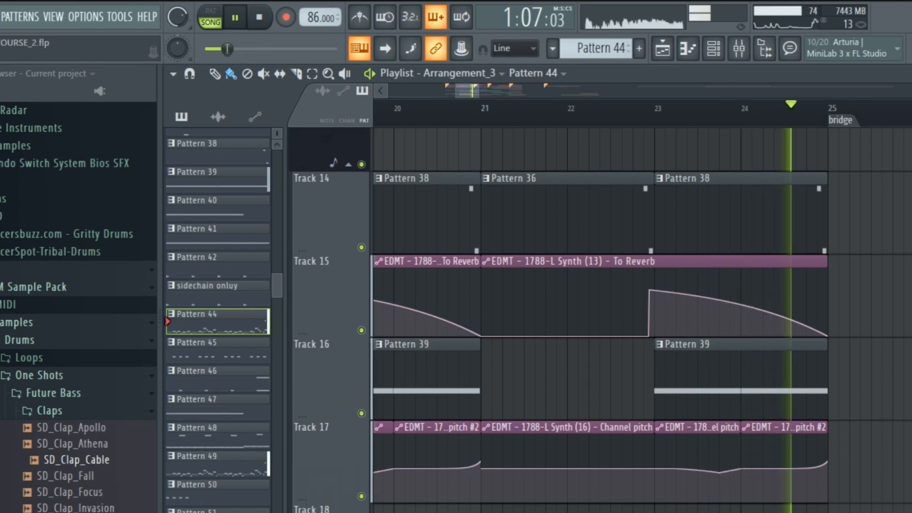
{"action": "key", "text": "space"}
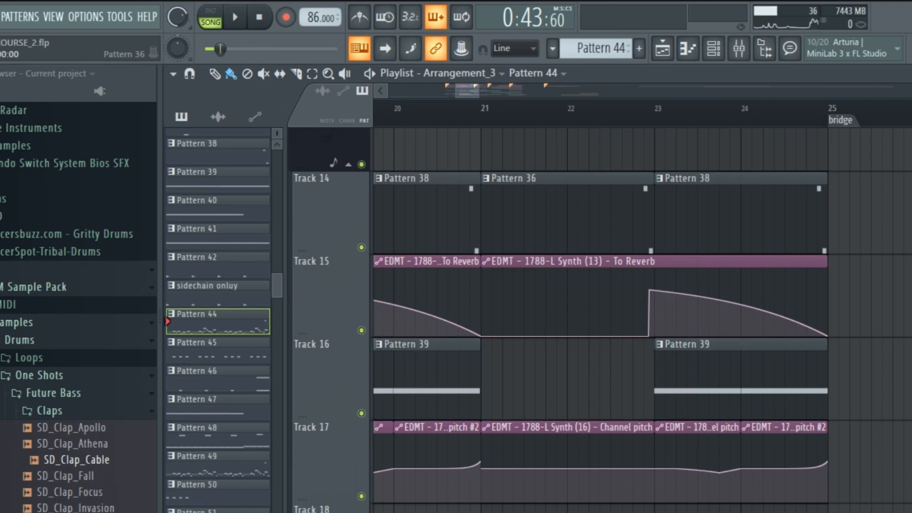
Step: Open the notes of Pattern 39 from its clip on Track 16 in the drop
{"action": "left_click_drag", "start_coordinate": [536, 214], "coordinate": [853, 150]}
{"action": "right_click", "coordinate": [710, 306], "text": "alt"}
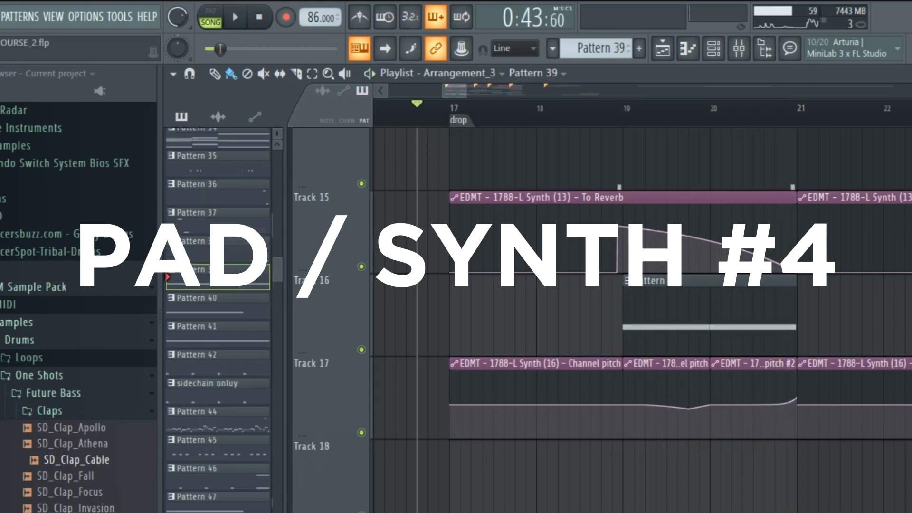
{"action": "double_click", "coordinate": [707, 295]}
{"action": "scroll", "coordinate": [707, 295], "scroll_direction": "up", "scroll_amount": 3}
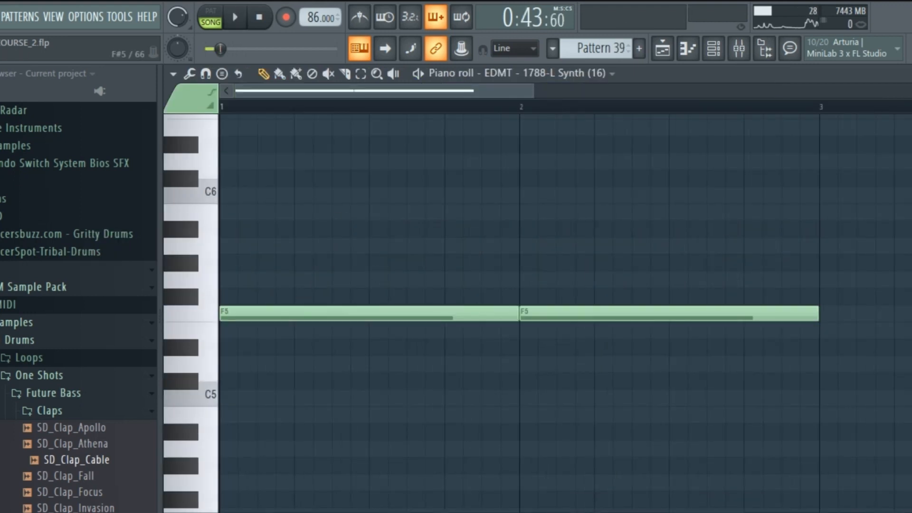
Step: Open the Serum instrument on Pattern 39's EDMT - 1788-L Synth (16) channel and audition its sound with a note
{"action": "key", "text": "F6"}
{"action": "scroll", "coordinate": [541, 300], "scroll_direction": "down", "scroll_amount": 5}
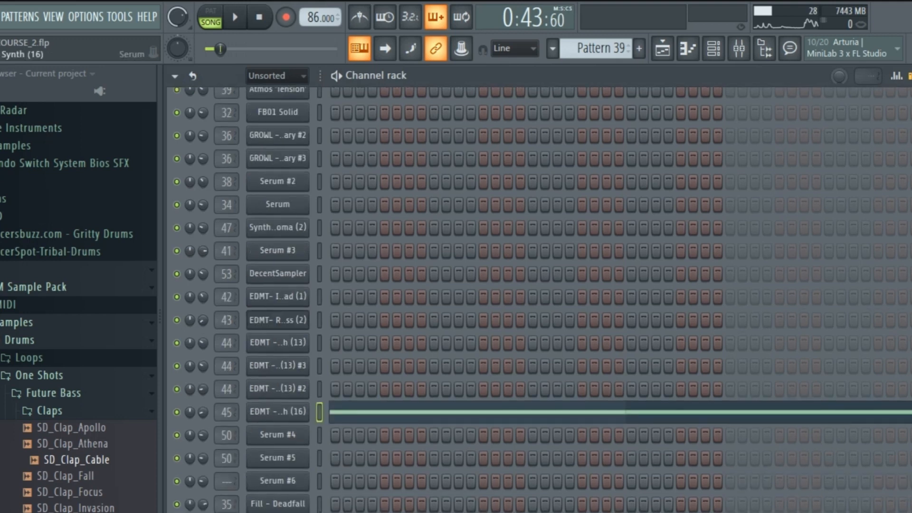
{"action": "left_click", "coordinate": [278, 411]}
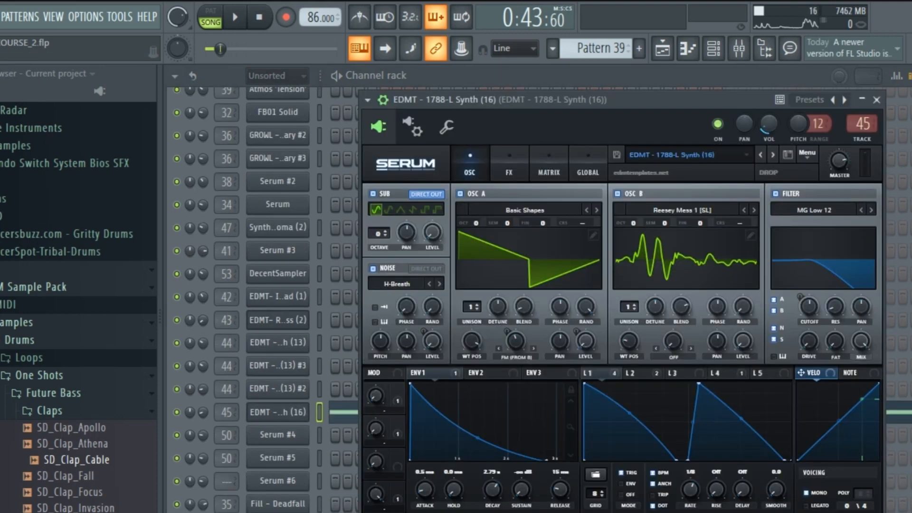
{"action": "key", "text": "z"}
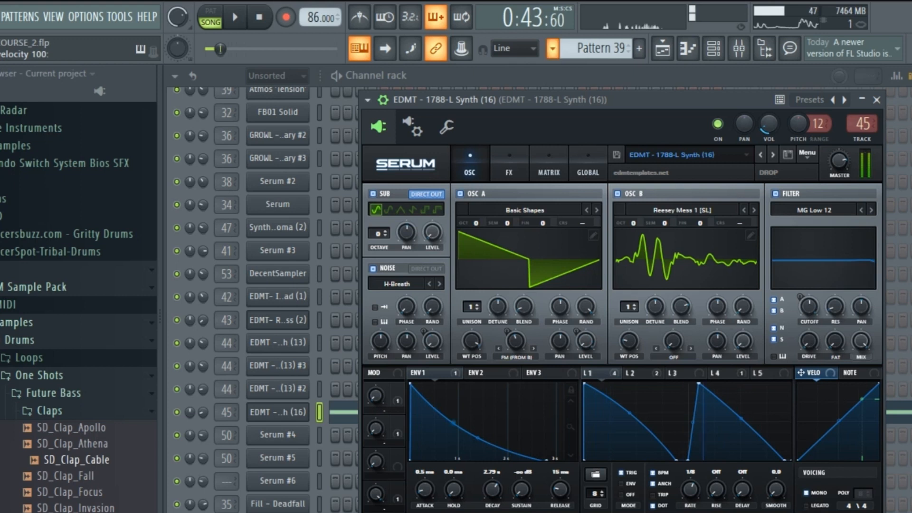
{"action": "left_click_drag", "start_coordinate": [563, 100], "coordinate": [617, 280]}
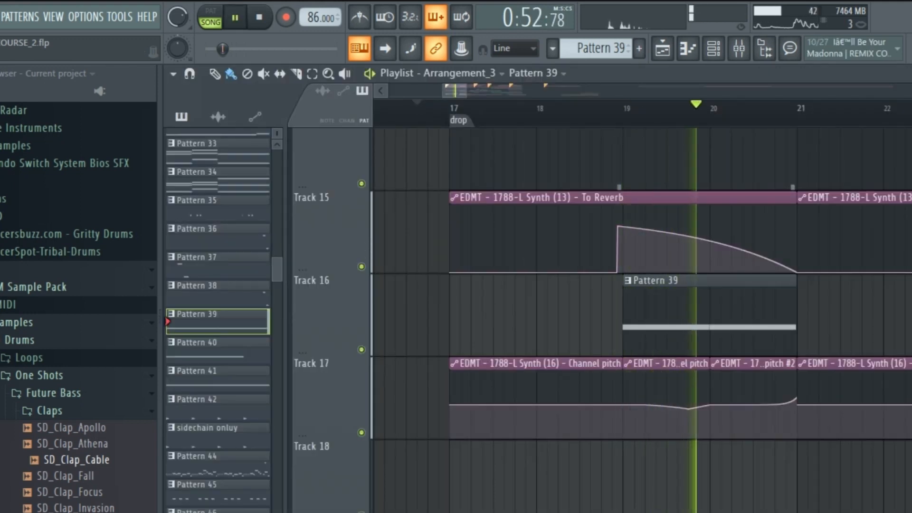
Step: Examine Track 17's channel pitch automation below Pattern 39 and play that part of the drop
{"action": "key", "text": "space"}
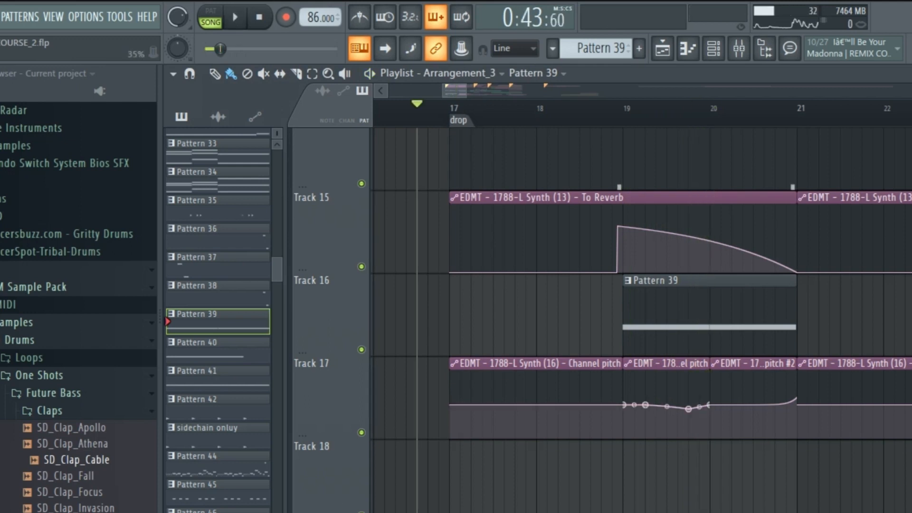
{"action": "left_click_drag", "start_coordinate": [539, 272], "coordinate": [902, 511]}
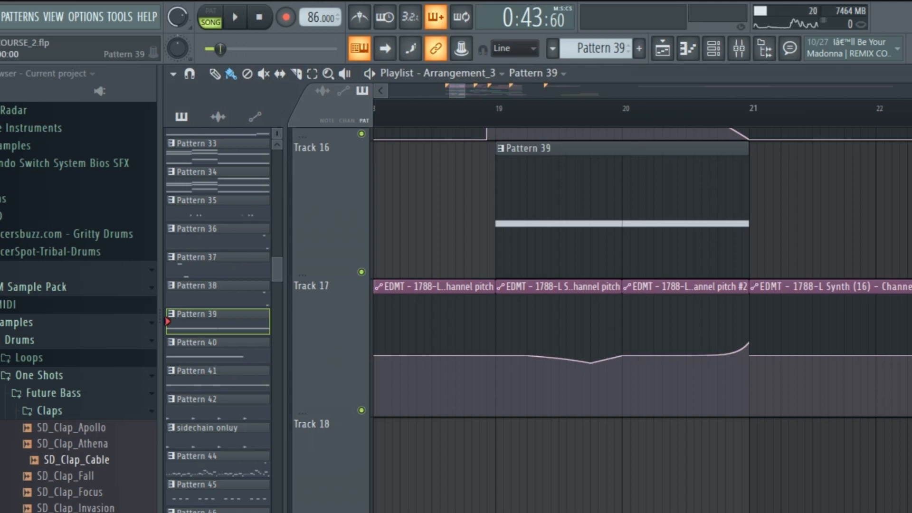
{"action": "key", "text": "space"}
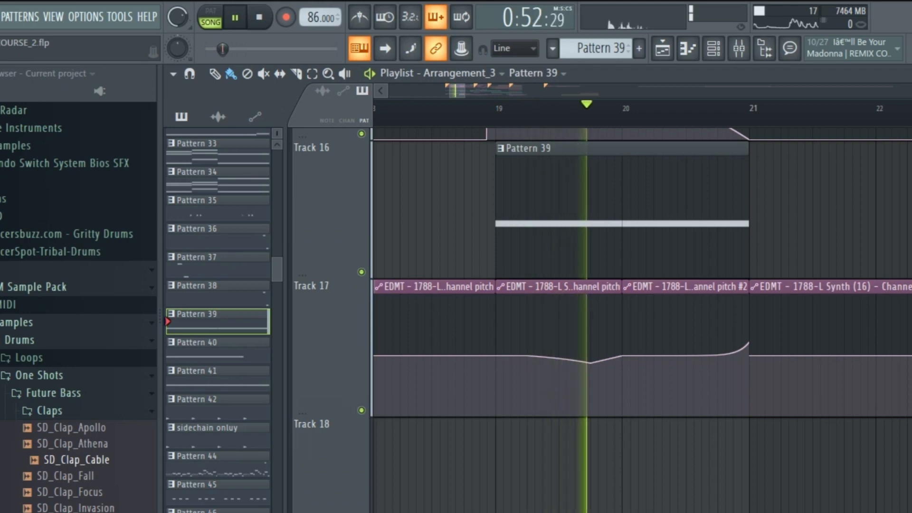
{"action": "key", "text": "space"}
Step: Review the Fruity parametric EQ 2 and Fruity Limiter on the EDMT - 1788-L Synth (16) mixer track
{"action": "key", "text": "F9"}
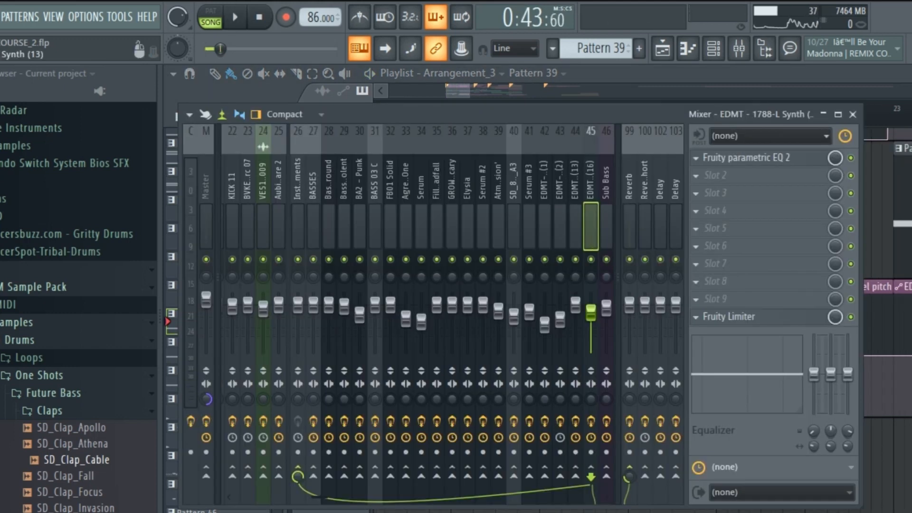
{"action": "left_click", "coordinate": [746, 158]}
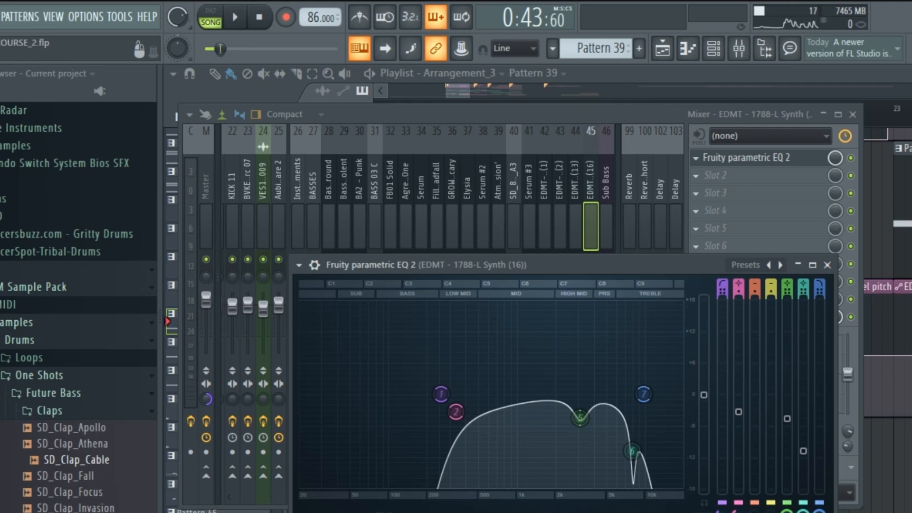
{"action": "left_click", "coordinate": [827, 265]}
{"action": "left_click", "coordinate": [727, 264]}
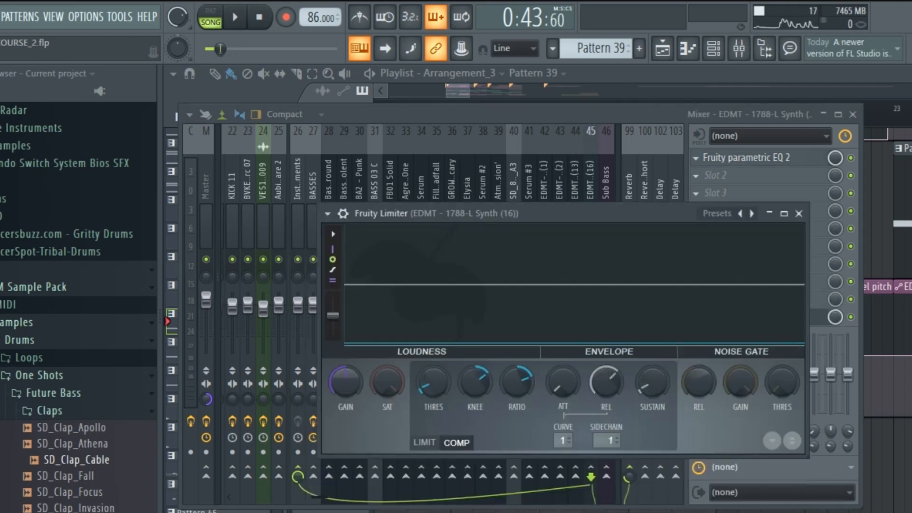
{"action": "left_click", "coordinate": [798, 213]}
{"action": "left_click", "coordinate": [852, 115]}
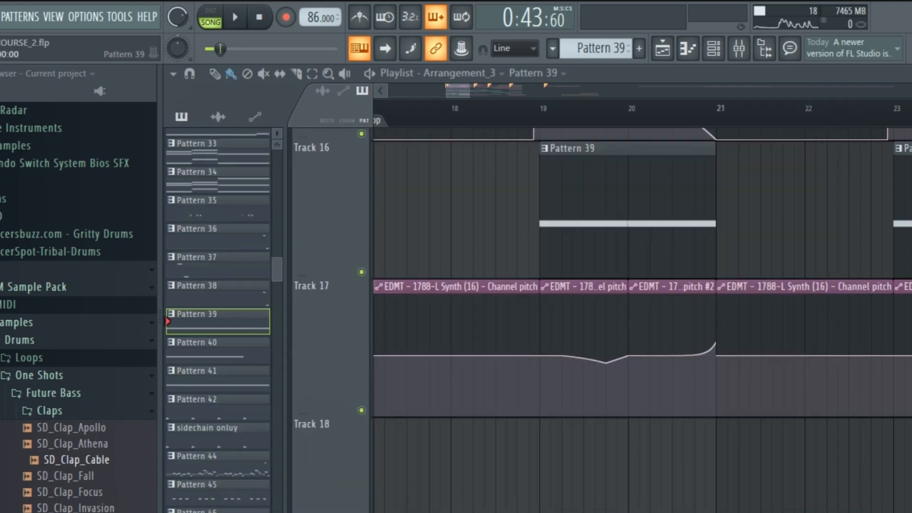
Step: Open Pattern 36's notes from Track 14 and audition the EDMT - 1788-L Synth (13) sound with several notes
{"action": "scroll", "coordinate": [803, 284], "scroll_direction": "up", "scroll_amount": 5}
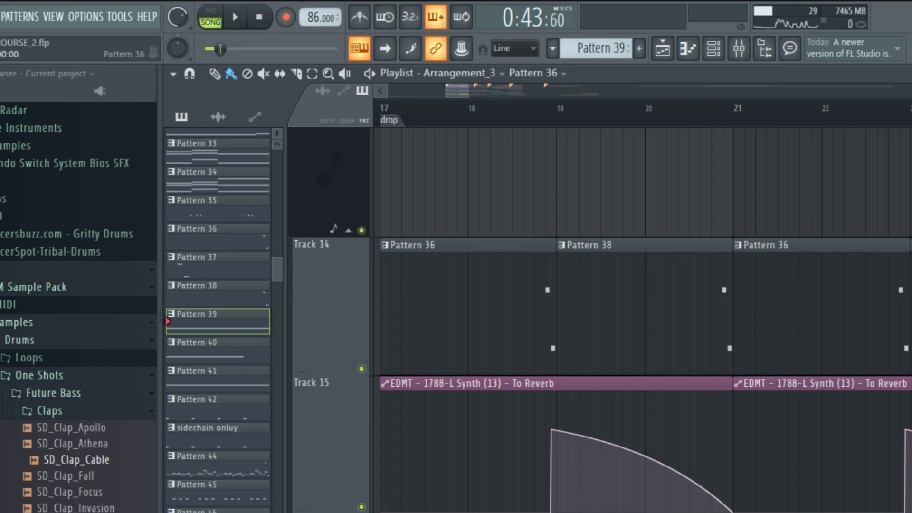
{"action": "key", "text": "space"}
{"action": "double_click", "coordinate": [468, 294]}
{"action": "key", "text": "x"}
{"action": "key", "text": "c"}
{"action": "key", "text": "v"}
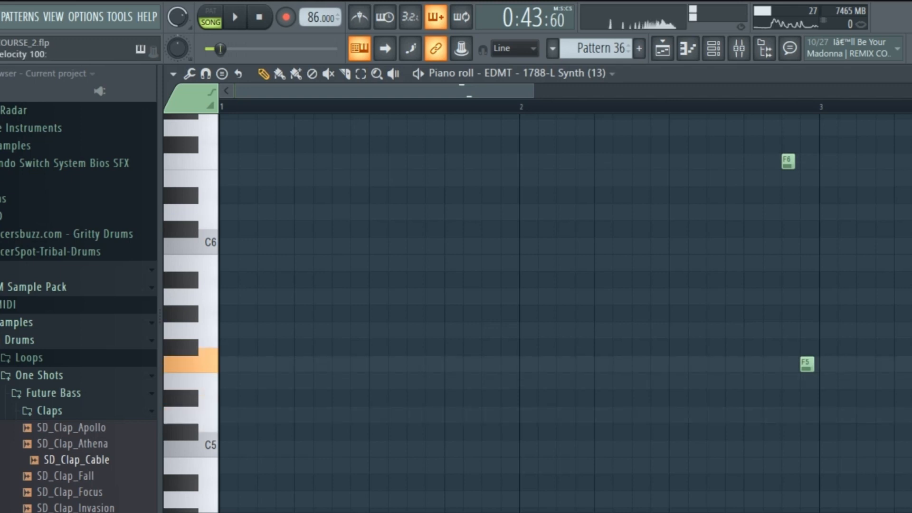
Step: Locate the EDMT - 1788-L Synth (13) channel among the project's channels and return to Pattern 36's notes
{"action": "key", "text": "F6"}
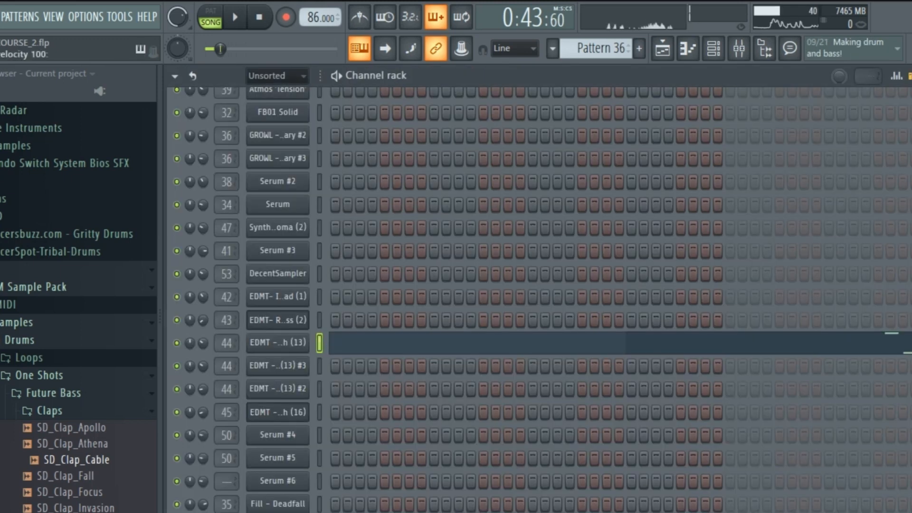
{"action": "key", "text": "F7"}
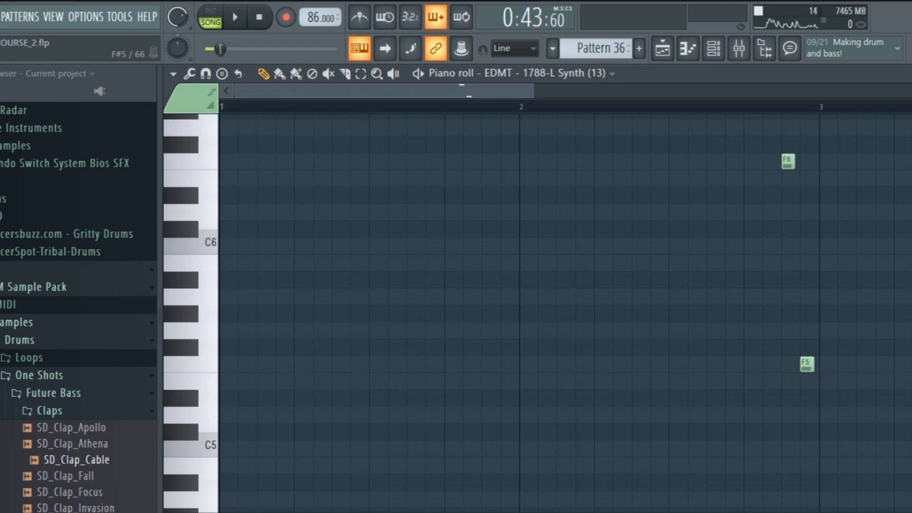
{"action": "key", "text": "l"}
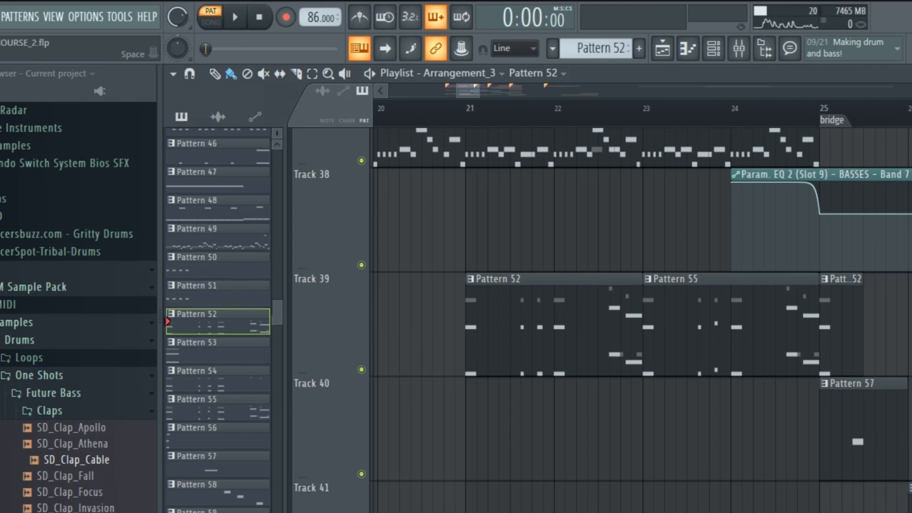
Step: Play Pattern 52 on its own and locate the Aubit vocal chop Slice #16 channel that it uses
{"action": "key", "text": "space"}
{"action": "key", "text": "space"}
{"action": "key", "text": "F6"}
{"action": "scroll", "coordinate": [532, 299], "scroll_direction": "down", "scroll_amount": 10}
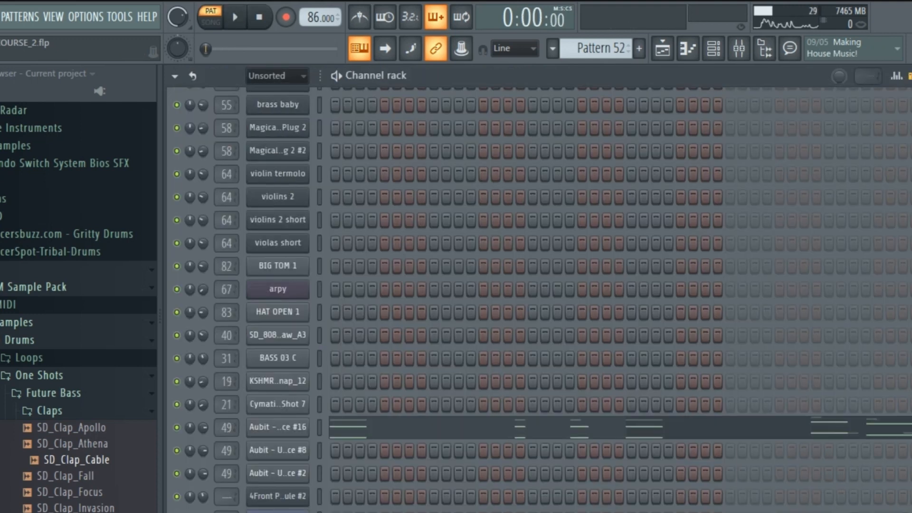
{"action": "key", "text": "space"}
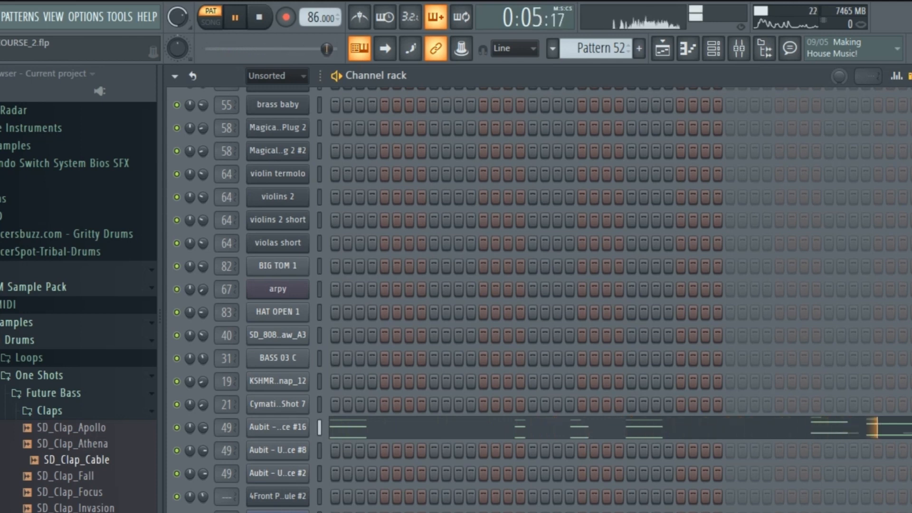
{"action": "key", "text": "space"}
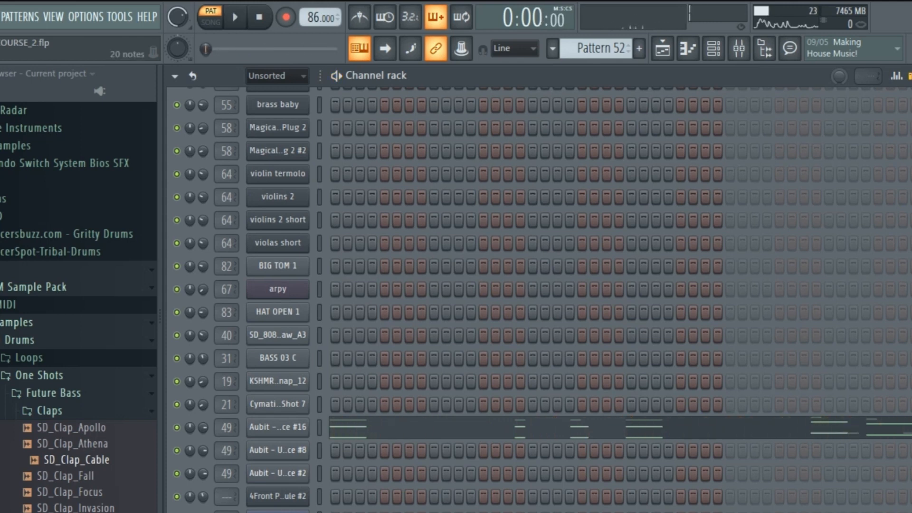
Step: Review the first Fruity parametric EQ 2 and the Fruity Fast Dist on the vocal chop's mixer track 49
{"action": "key", "text": "F6"}
{"action": "left_click", "coordinate": [514, 226]}
{"action": "left_click", "coordinate": [746, 157]}
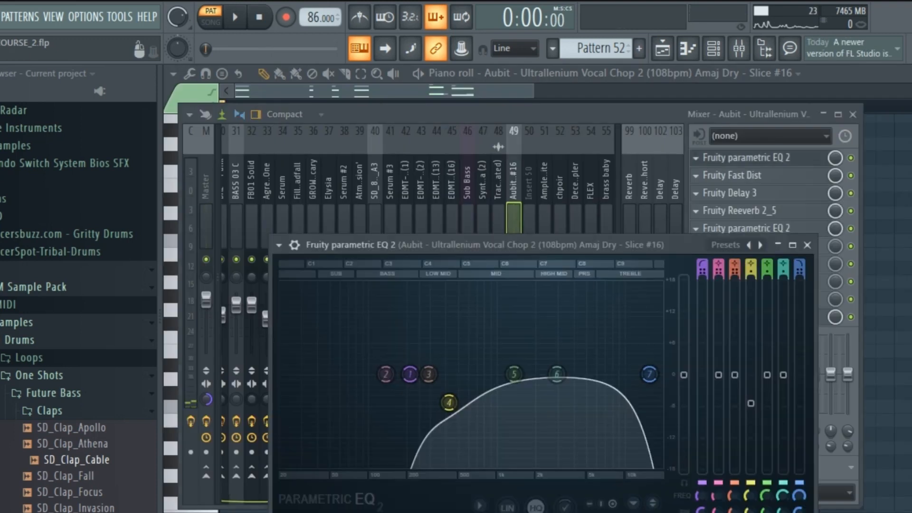
{"action": "left_click", "coordinate": [746, 158]}
{"action": "left_click", "coordinate": [731, 175]}
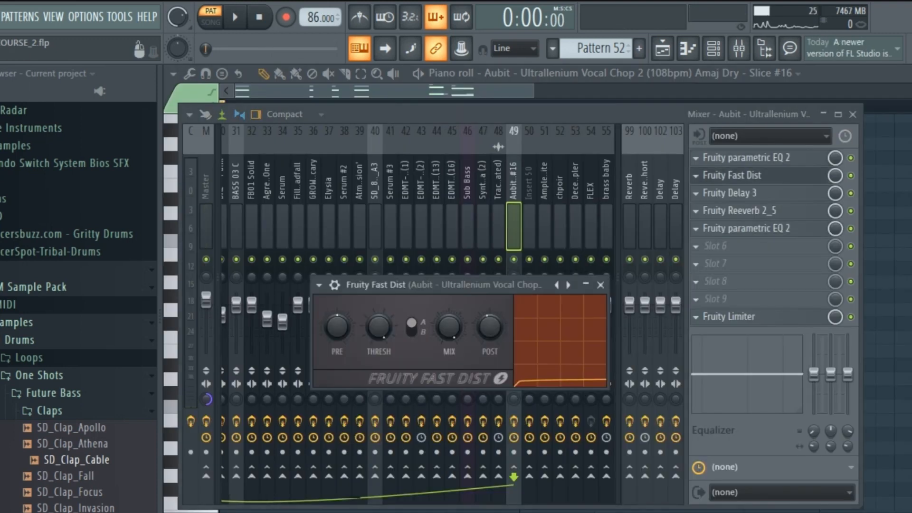
{"action": "left_click", "coordinate": [732, 175]}
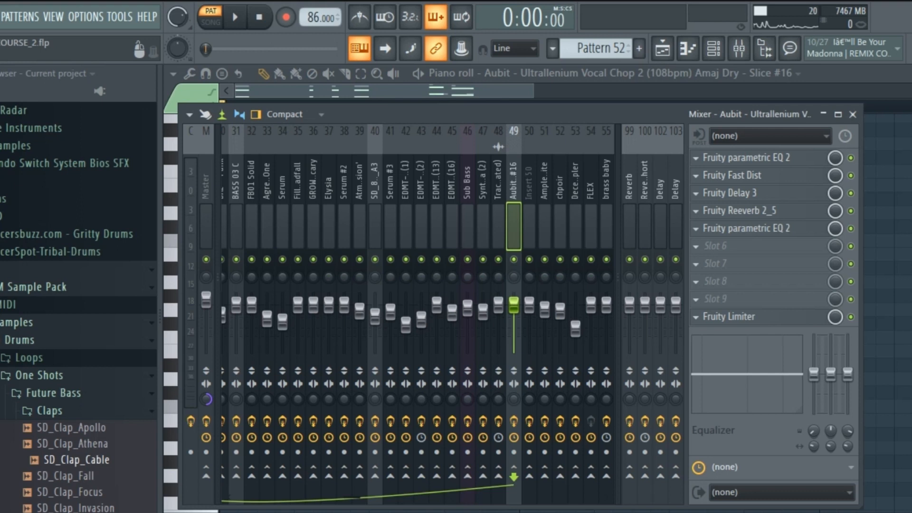
Step: Inspect the Fruity Delay 3 and Fruity Reeverb 2_5 settings on the vocal chop's mixer track
{"action": "left_click", "coordinate": [729, 193]}
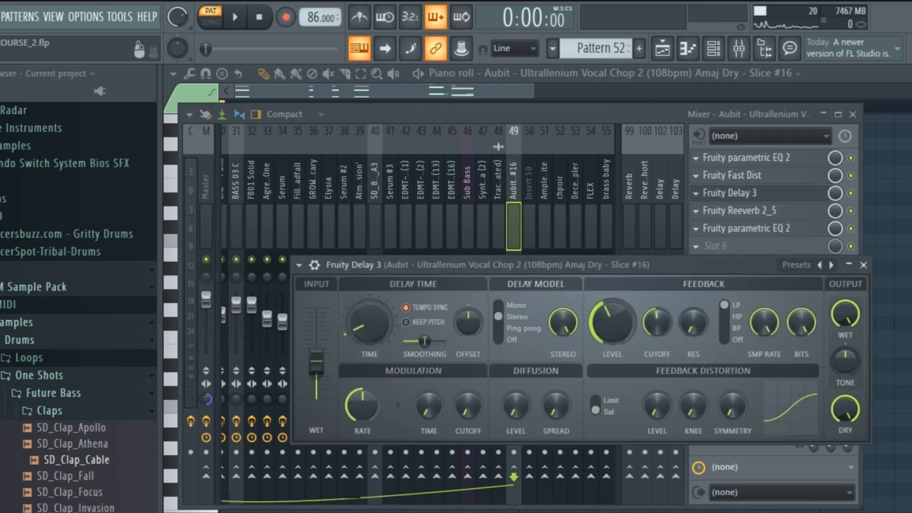
{"action": "left_click", "coordinate": [730, 193]}
{"action": "left_click", "coordinate": [730, 210]}
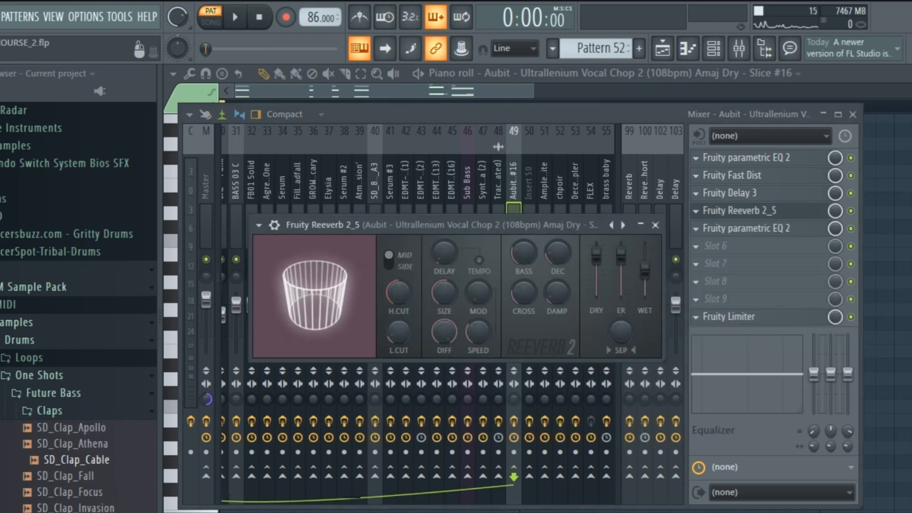
{"action": "left_click", "coordinate": [730, 210]}
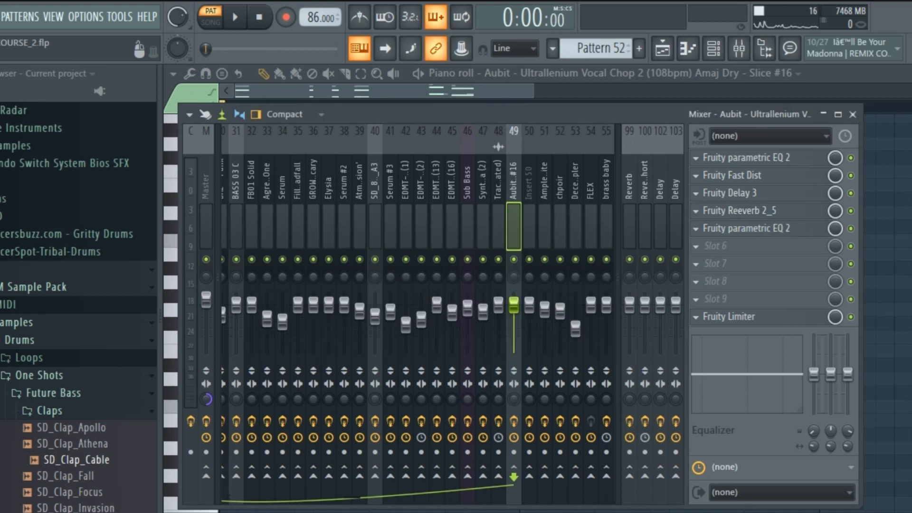
Step: Check the second Fruity parametric EQ 2 and the Fruity Limiter on the vocal chop's mixer track, and return to the playlist
{"action": "left_click", "coordinate": [729, 229]}
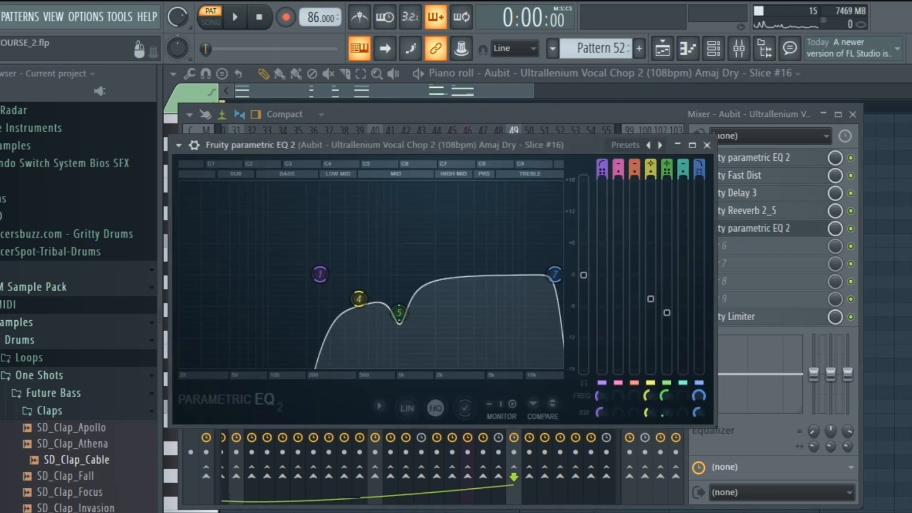
{"action": "key", "text": "Escape"}
{"action": "left_click", "coordinate": [730, 316]}
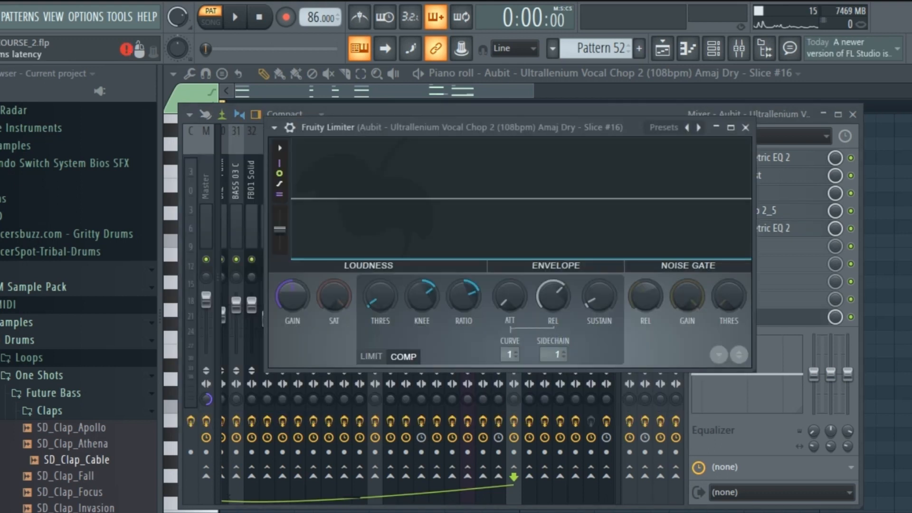
{"action": "key", "text": "F5"}
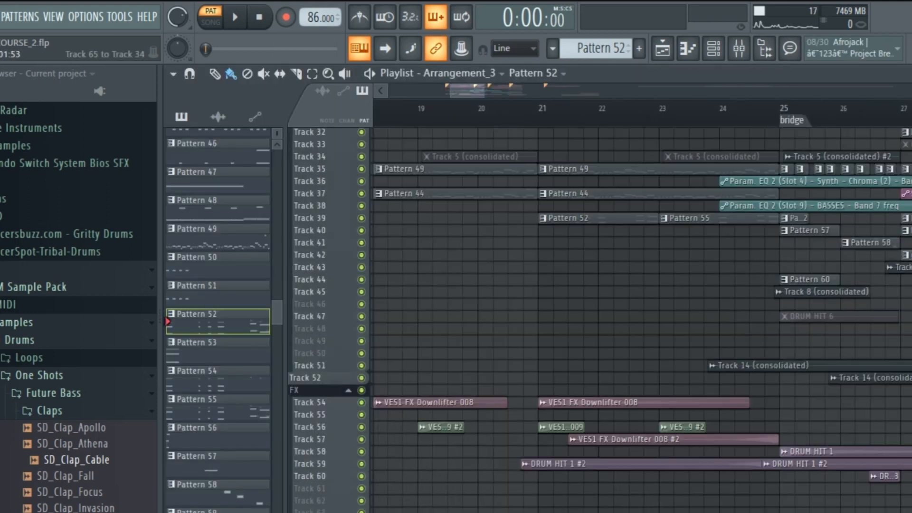
Step: Audition the VES1 FX Downlifter 008 on Track 54 and the VES1 Crash 009 on Track 56 at the start of the drop
{"action": "left_click_drag", "start_coordinate": [536, 333], "coordinate": [374, 511]}
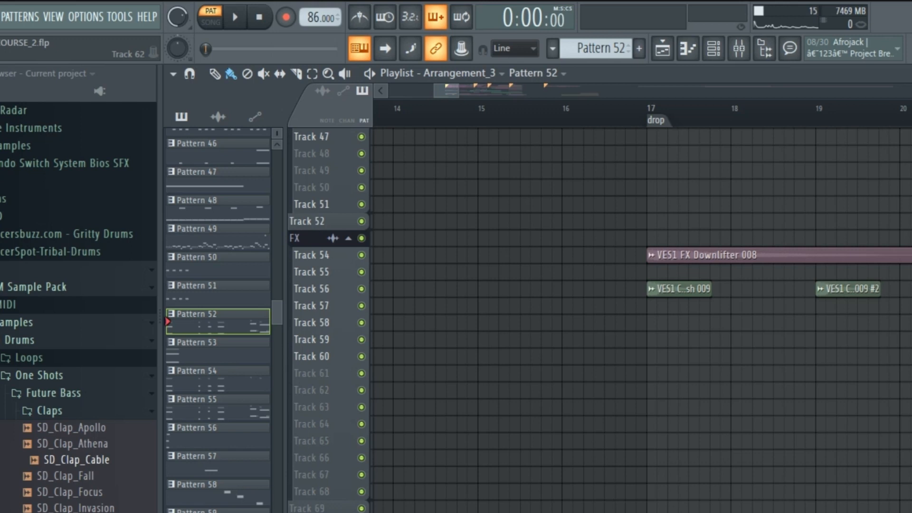
{"action": "left_click_drag", "start_coordinate": [478, 415], "coordinate": [767, 259]}
{"action": "right_click", "coordinate": [741, 161]}
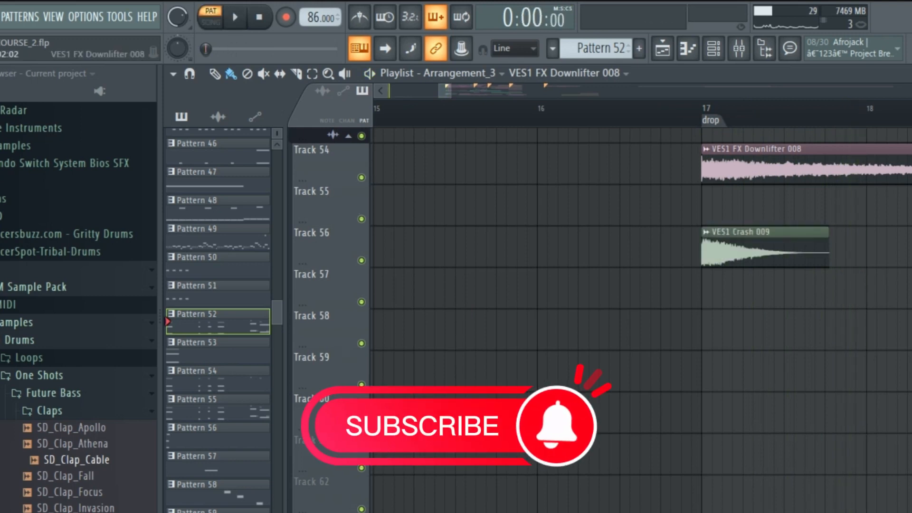
{"action": "right_click", "coordinate": [740, 247]}
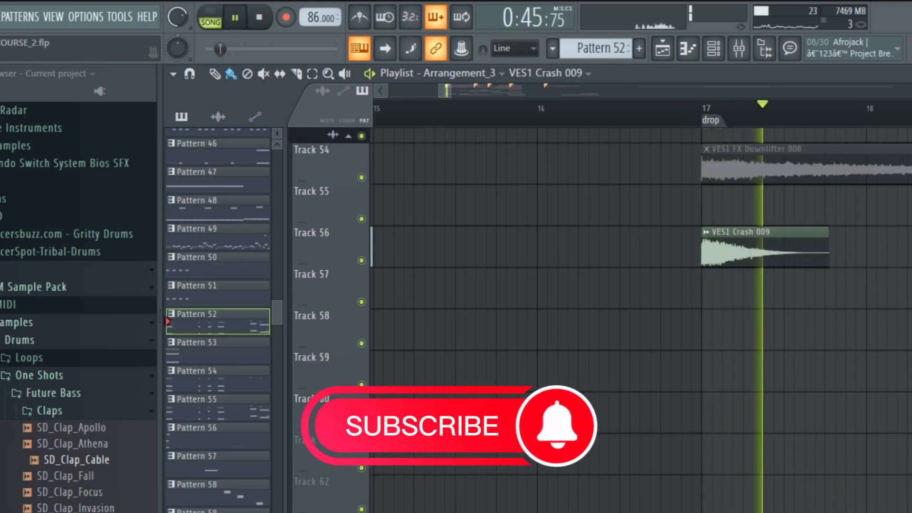